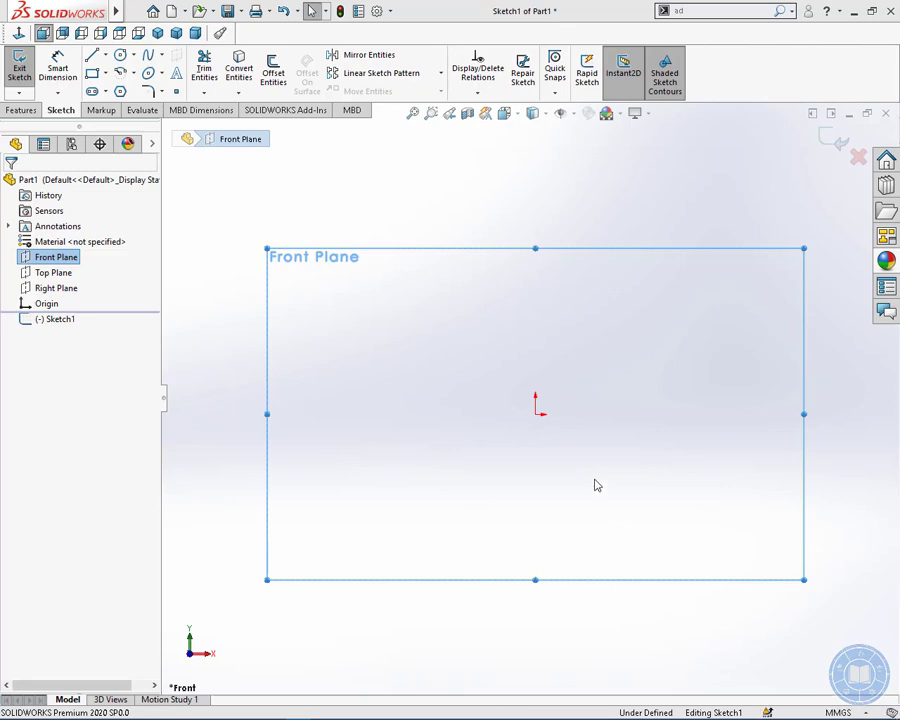
Sketch a closed stepped profile of straight lines from the origin, about 46 mm wide and 63 mm tall, with a notch at the lower inner corner
left_click(92, 75)
key("l")
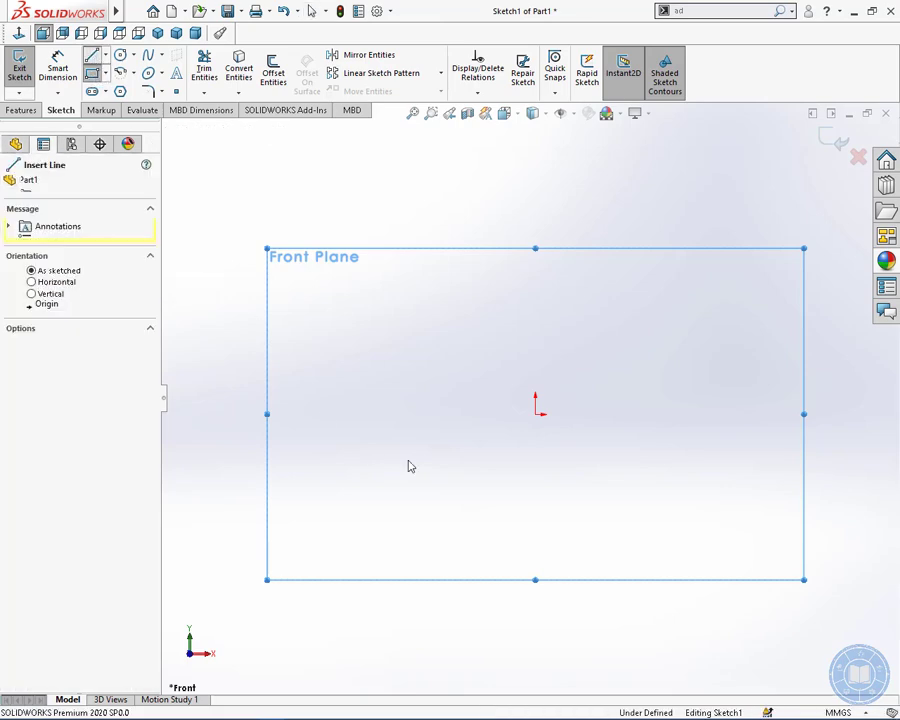
left_click(535, 411)
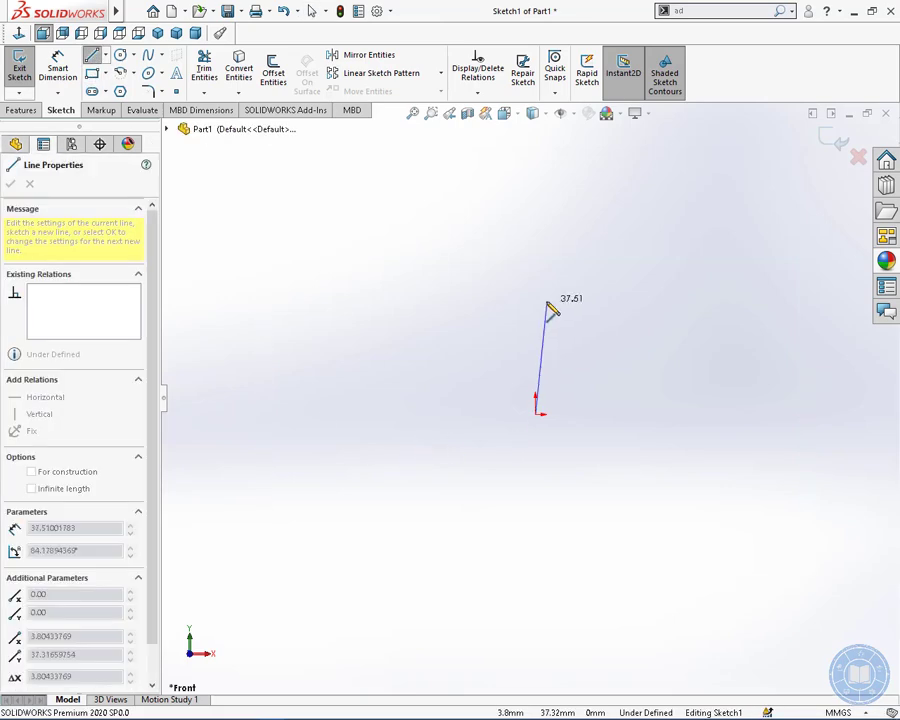
left_click(535, 290)
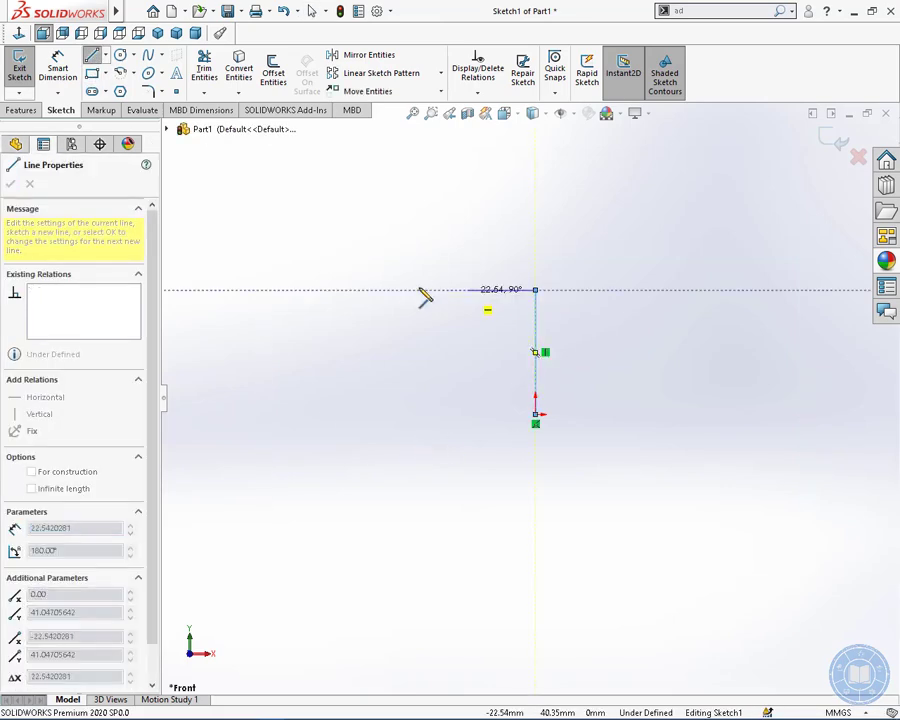
left_click(396, 290)
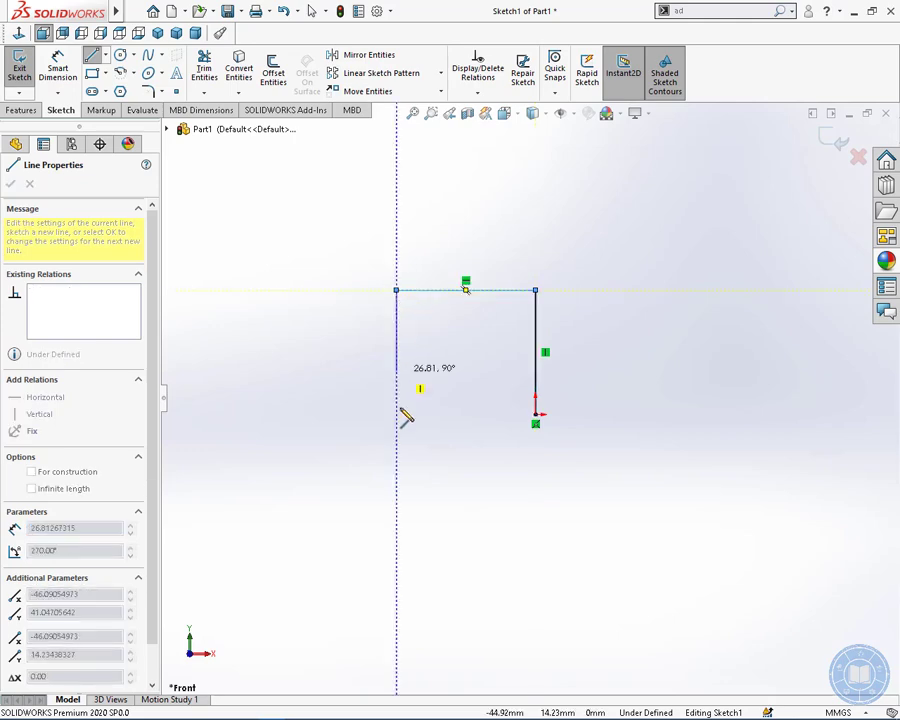
left_click(396, 481)
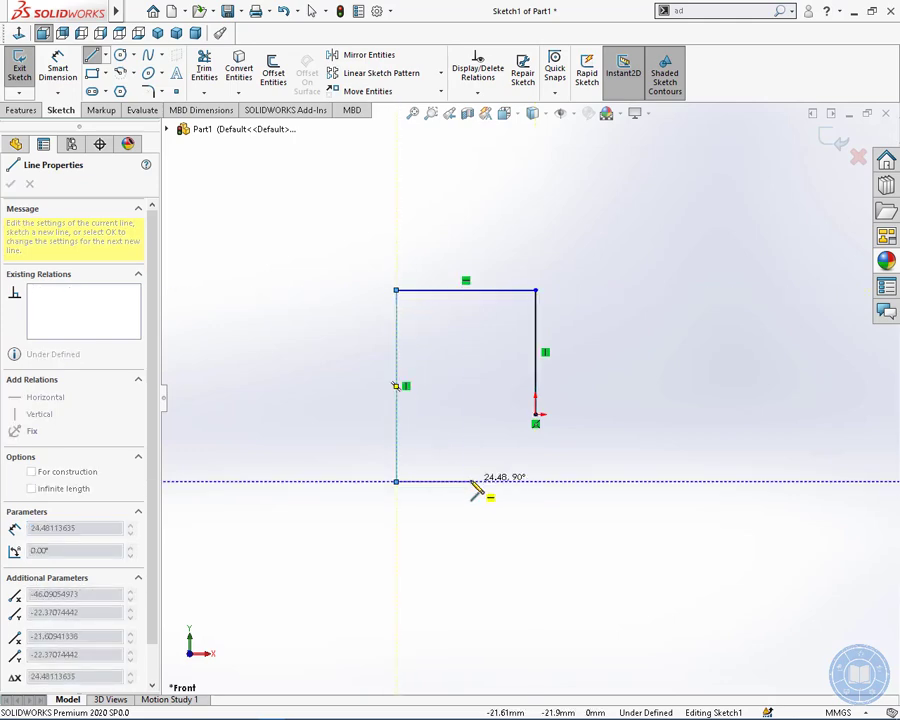
left_click(535, 440)
left_click(536, 414)
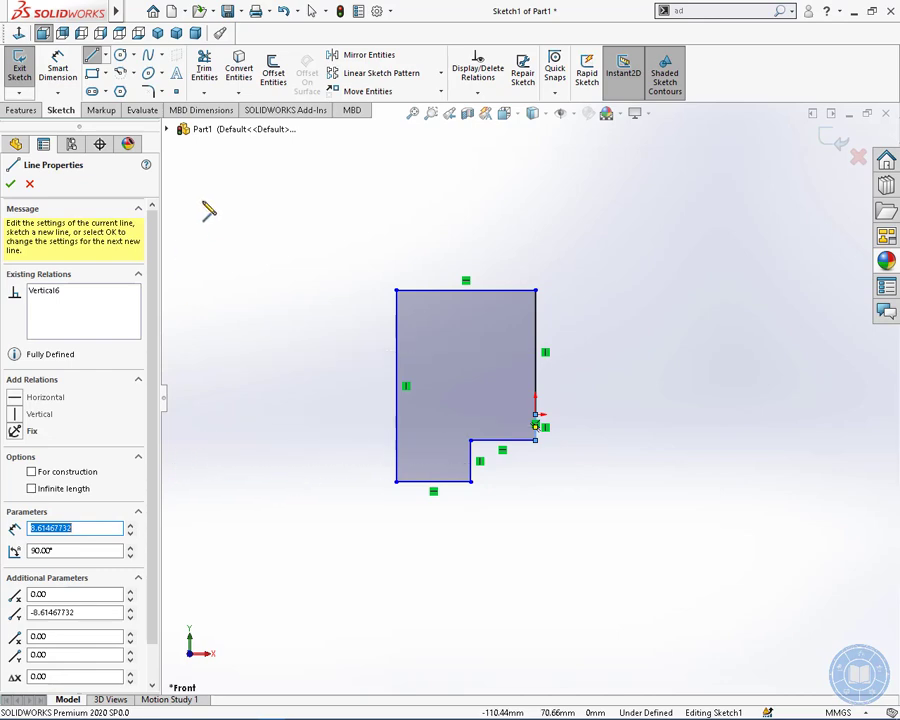
Start a 360° Revolve of the profile about the short vertical edge below the origin and inspect its preview
left_click(21, 110)
left_click(67, 72)
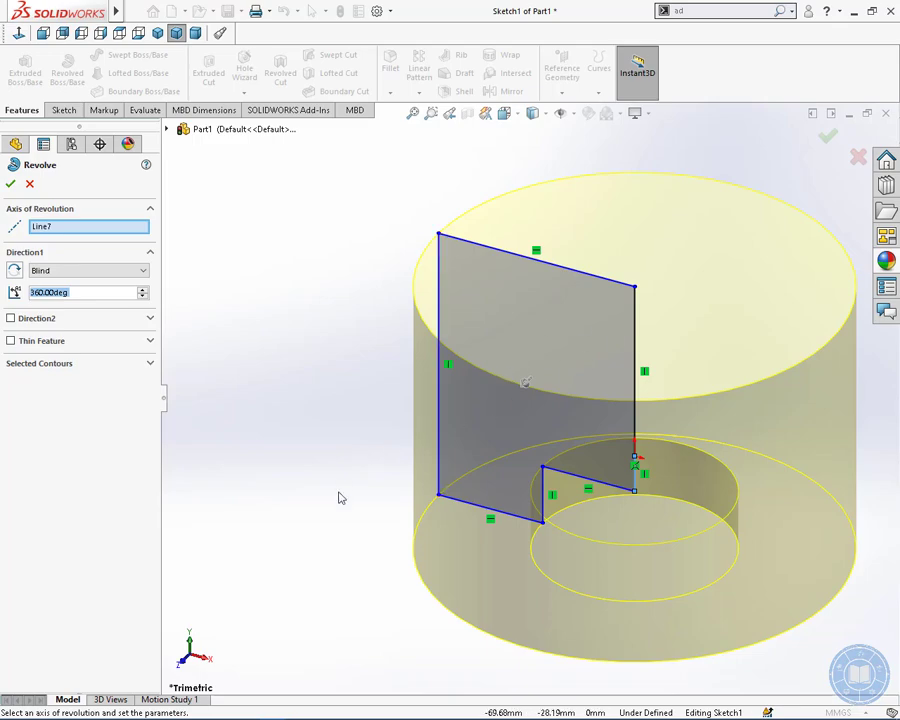
middle_click_drag(340, 497, 378, 419)
mouse_move(373, 543)
middle_mouse_down()
mouse_move(378, 430)
mouse_move(398, 386)
mouse_move(398, 585)
mouse_move(349, 382)
mouse_move(329, 426)
mouse_move(340, 410)
middle_mouse_up()
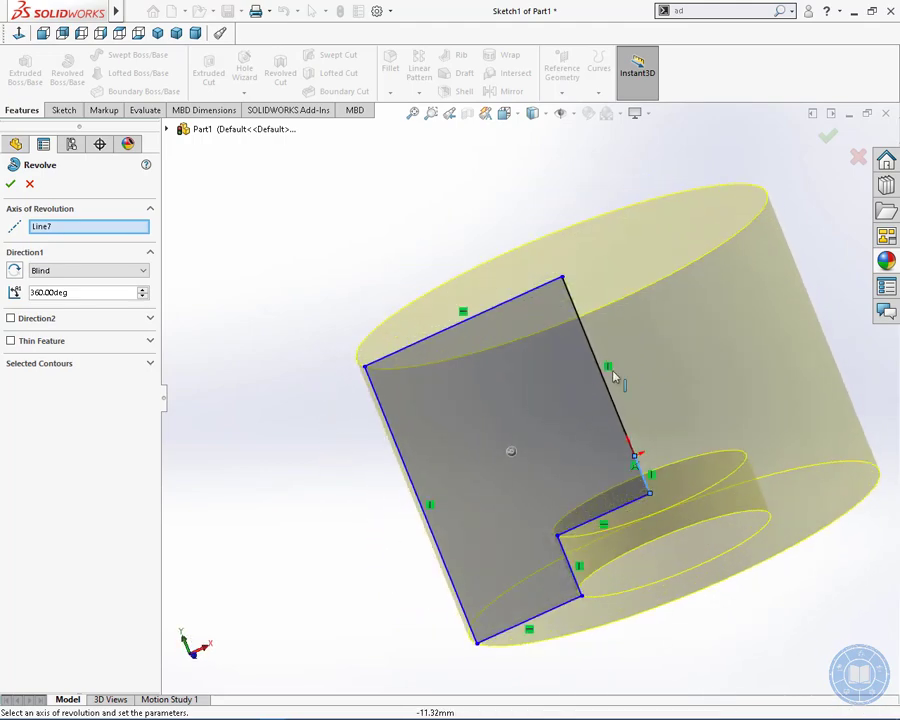
scroll(600, 380, "up", 5)
scroll(544, 400, "down", 8)
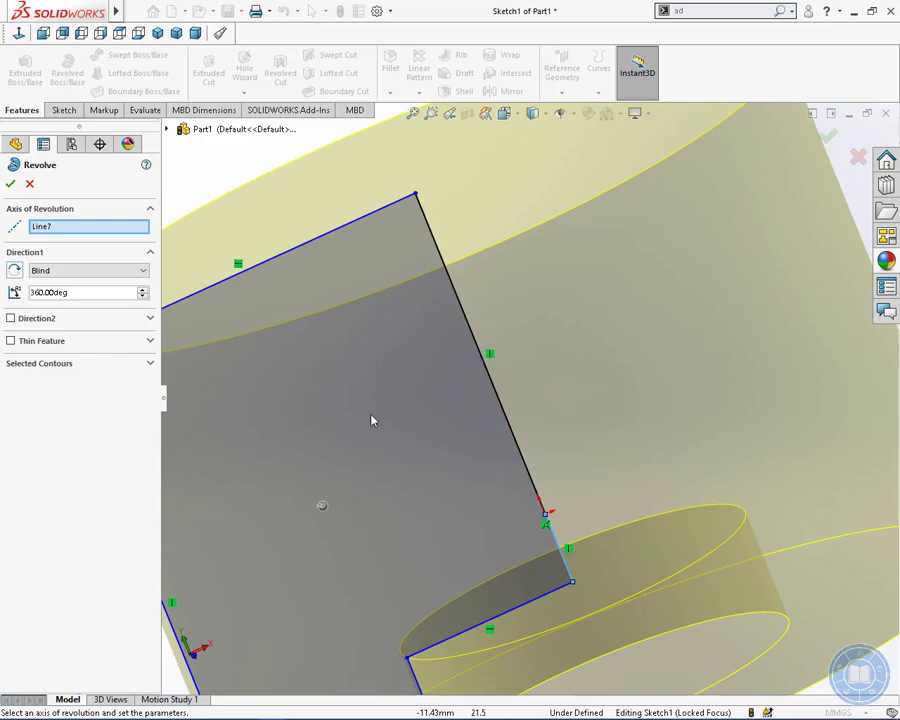
scroll(530, 405, "up", 5)
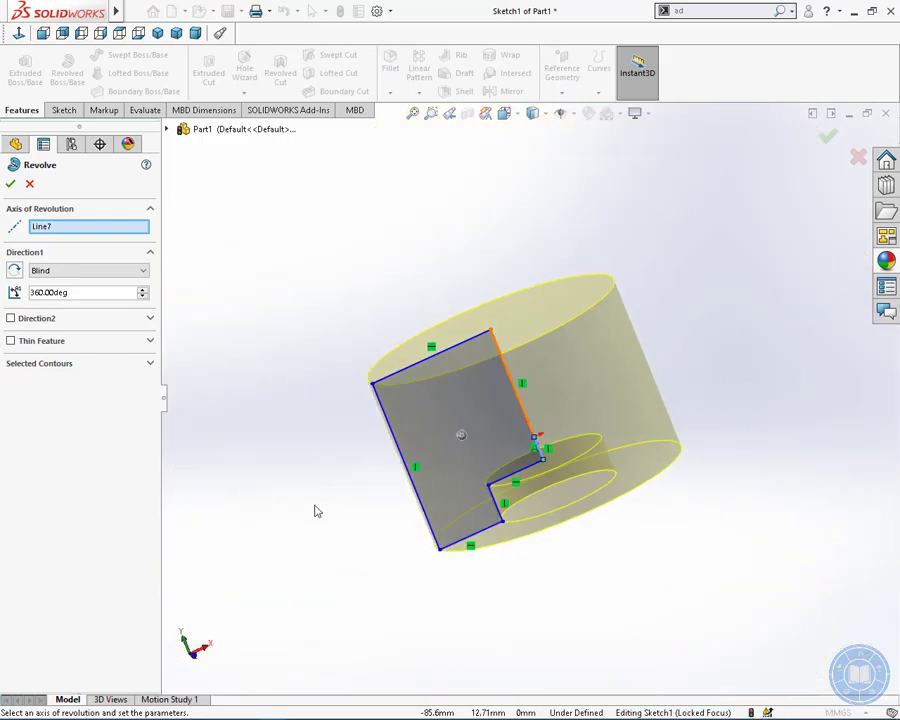
mouse_move(315, 511)
middle_mouse_down()
mouse_move(419, 445)
mouse_move(530, 426)
mouse_move(662, 548)
mouse_move(659, 303)
mouse_move(673, 279)
middle_mouse_up()
scroll(342, 579, "down", 5)
mouse_move(342, 579)
middle_mouse_down()
mouse_move(331, 578)
mouse_move(388, 557)
mouse_move(436, 597)
mouse_move(493, 596)
middle_mouse_up()
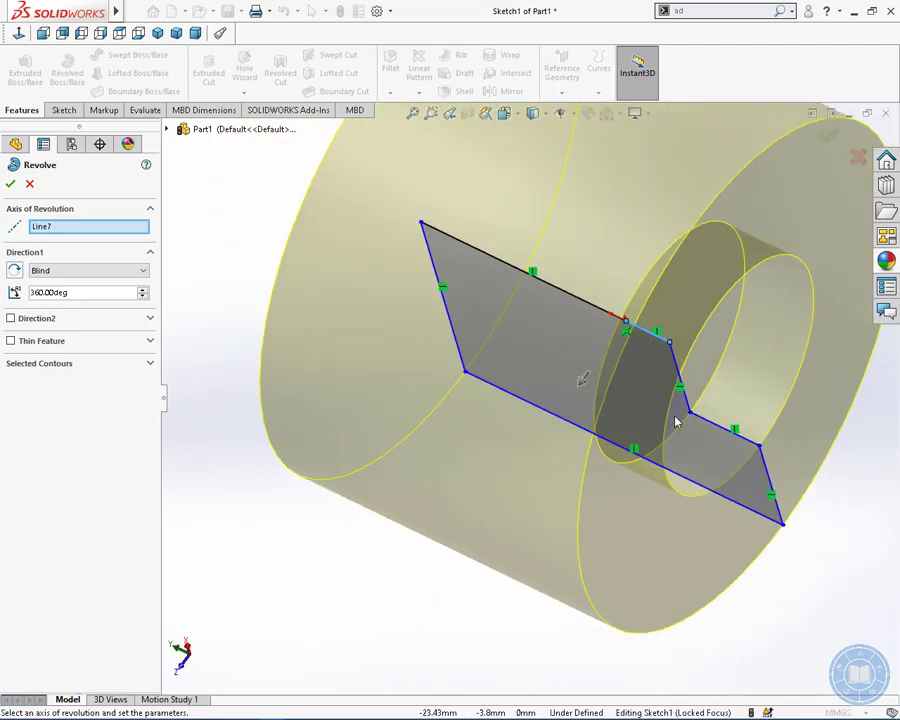
scroll(700, 450, "down", 1)
scroll(727, 476, "up", 3)
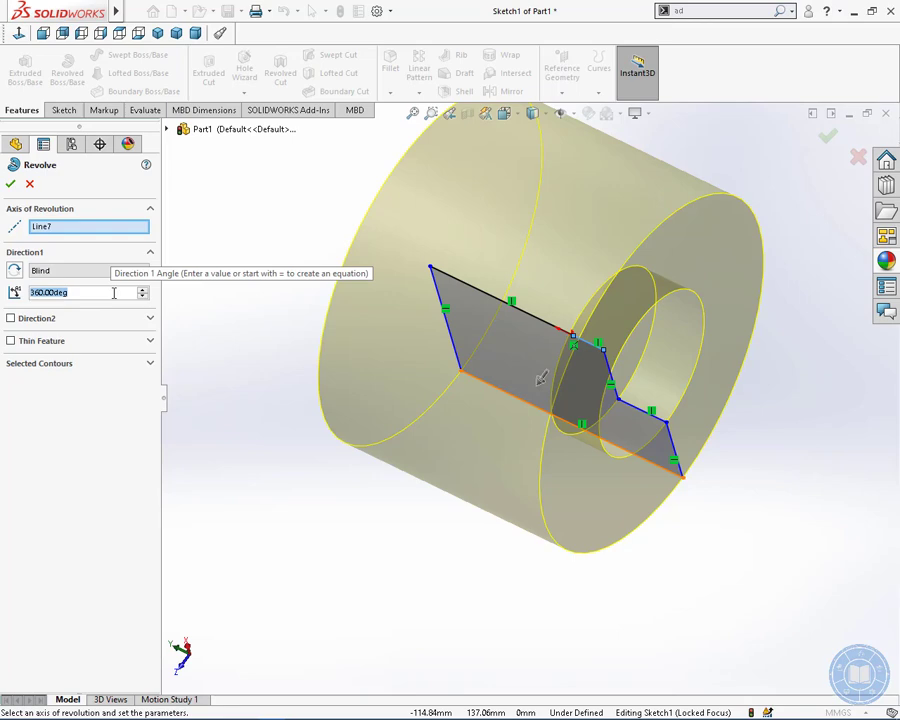
Set the revolve angle to 45° and inspect the partial preview
type("45")
key("Return")
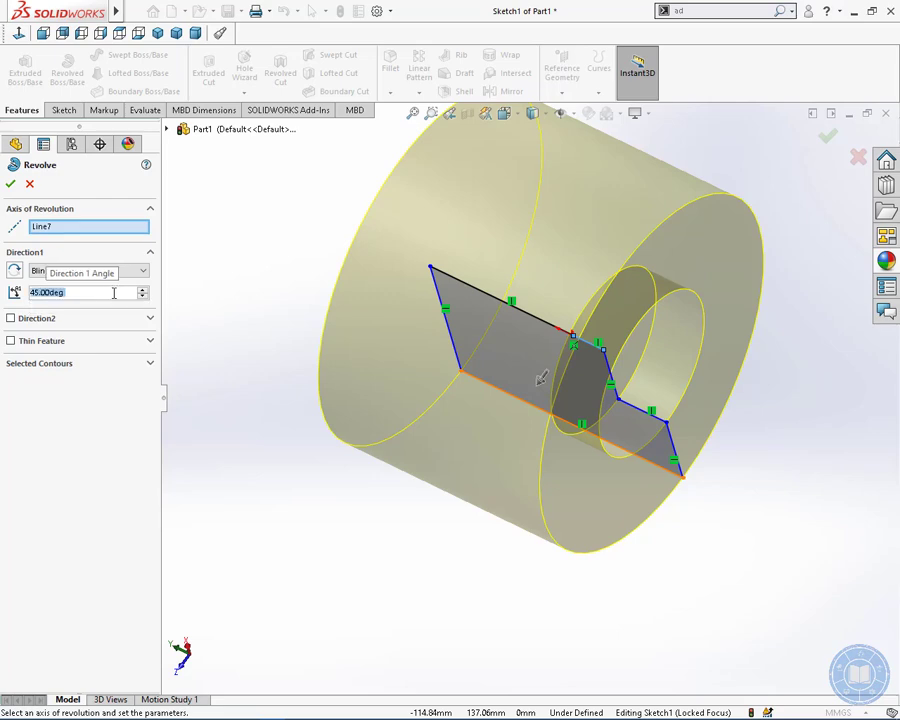
middle_click_drag(251, 558, 286, 446)
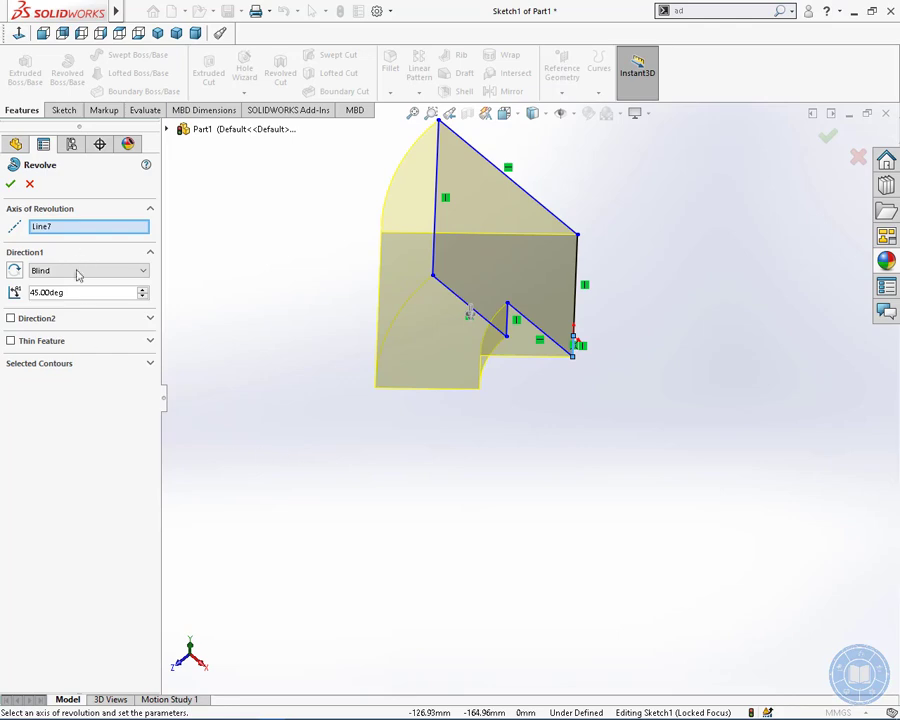
Set the revolve angle to 25° and inspect the narrower preview
type("25")
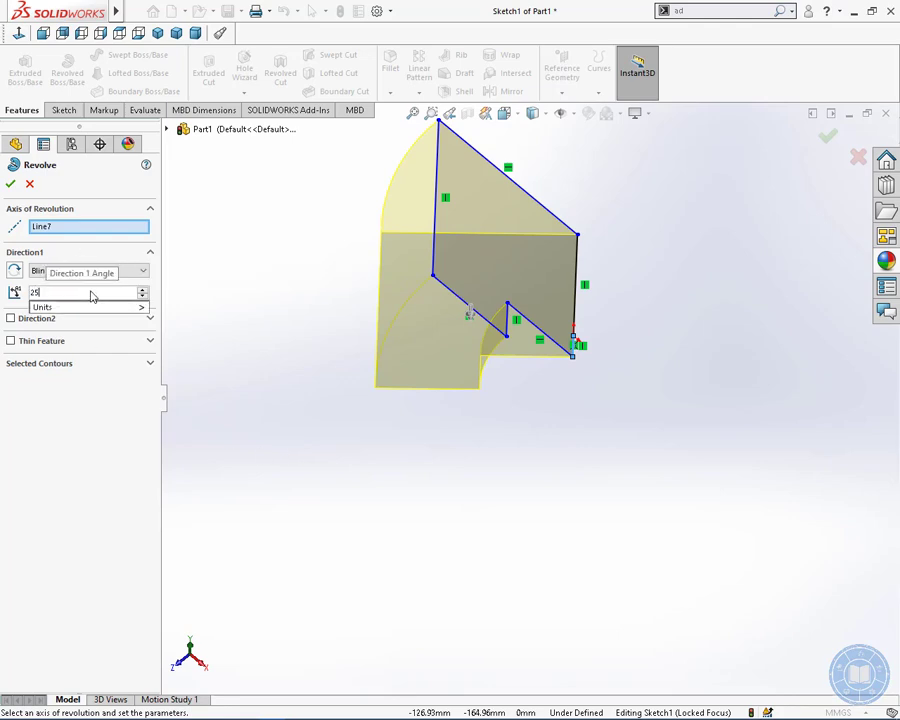
key("Return")
middle_click_drag(358, 398, 414, 614)
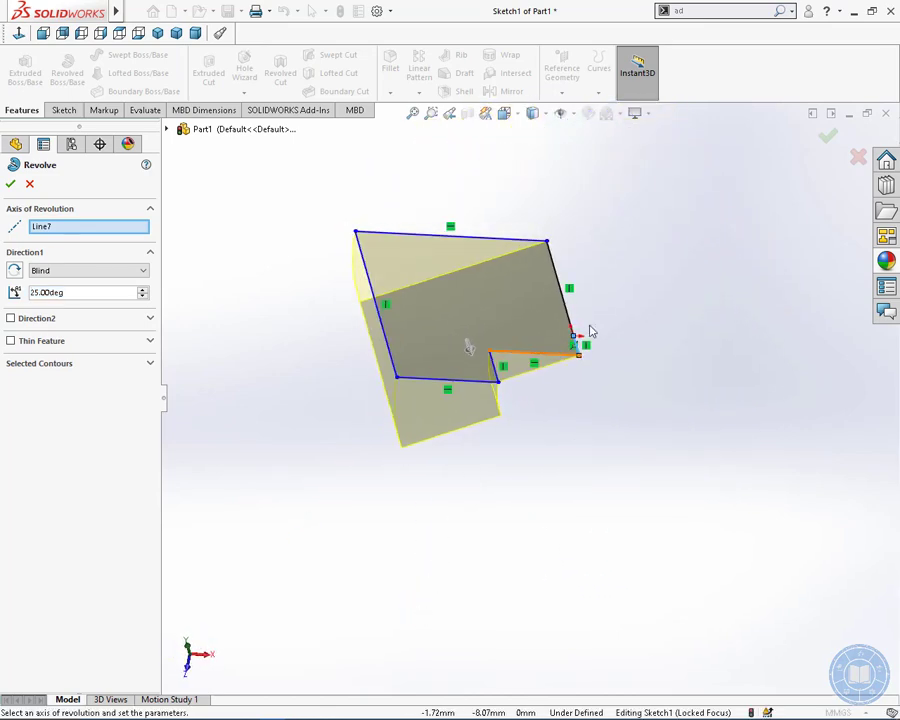
Clear the axis of revolution and use the profile's lowest horizontal edge as the new axis
scroll(540, 330, "down", 5)
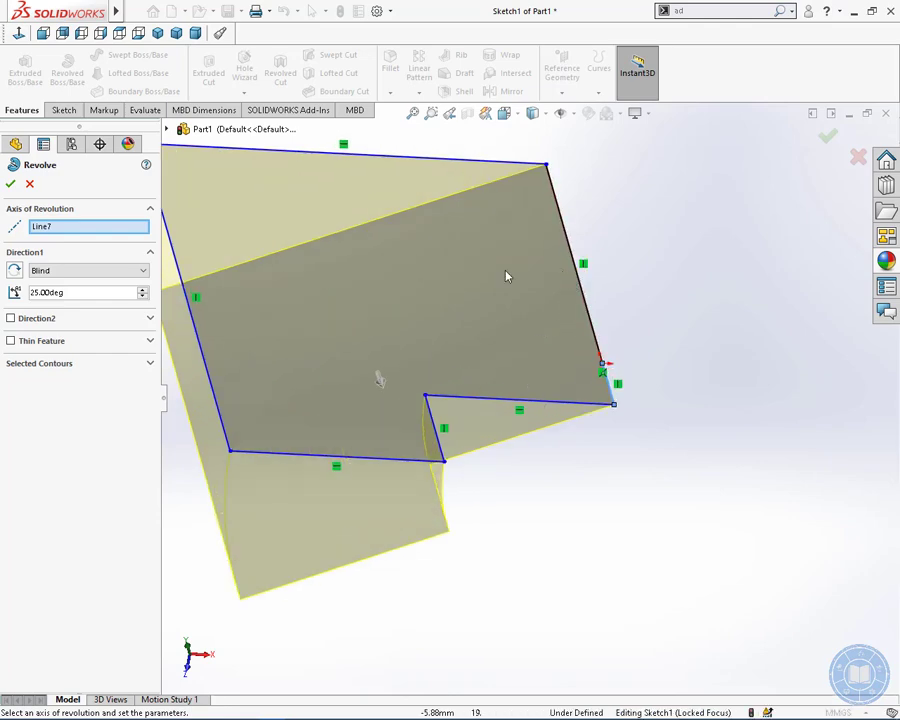
right_click(56, 233)
left_click(89, 254)
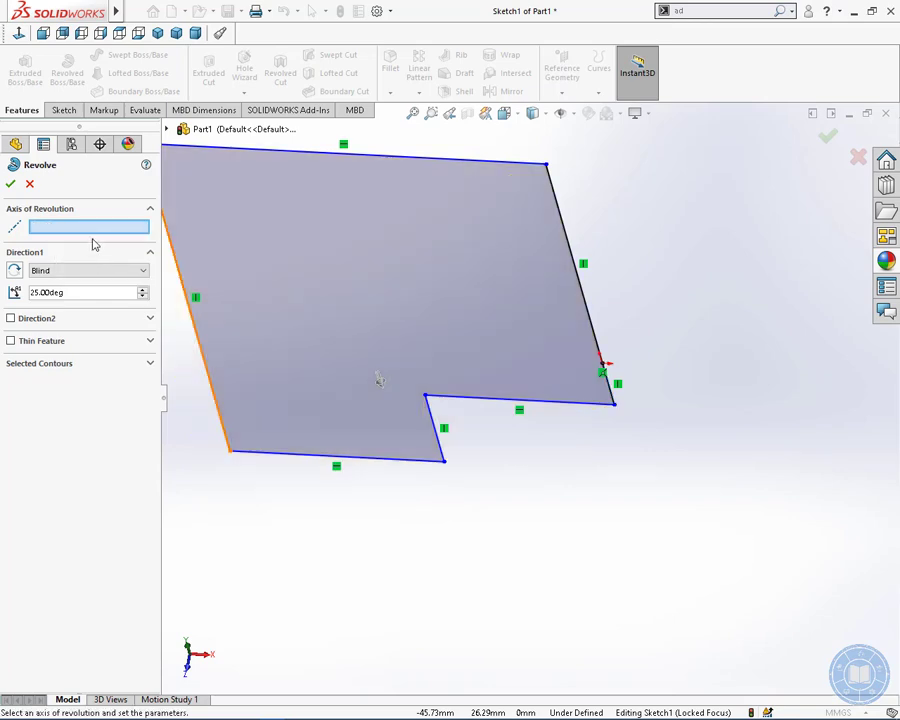
scroll(457, 366, "up", 3)
scroll(457, 361, "up", 1)
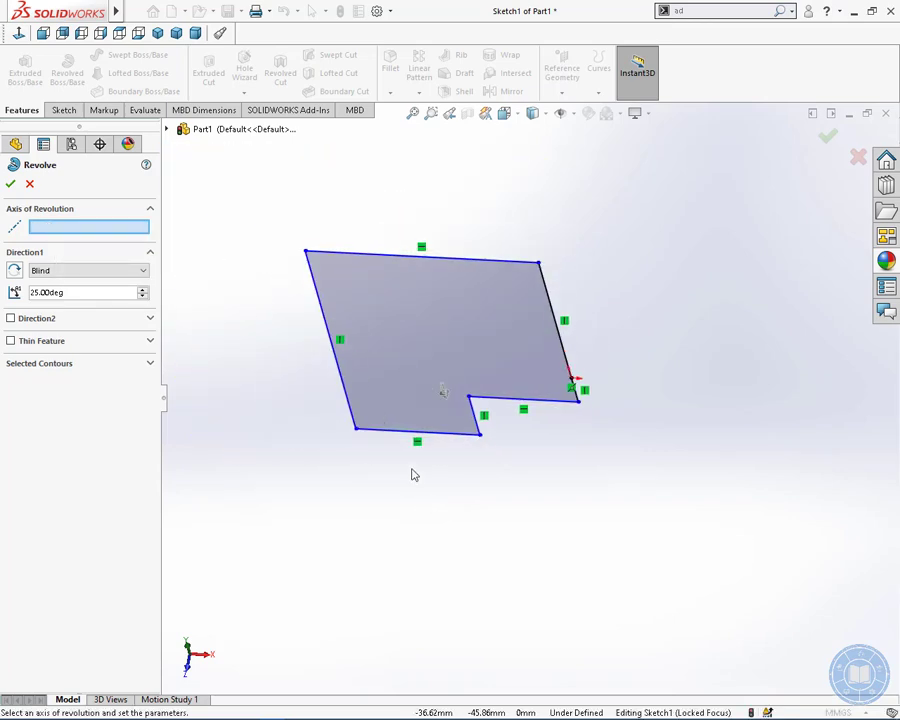
left_click(447, 437)
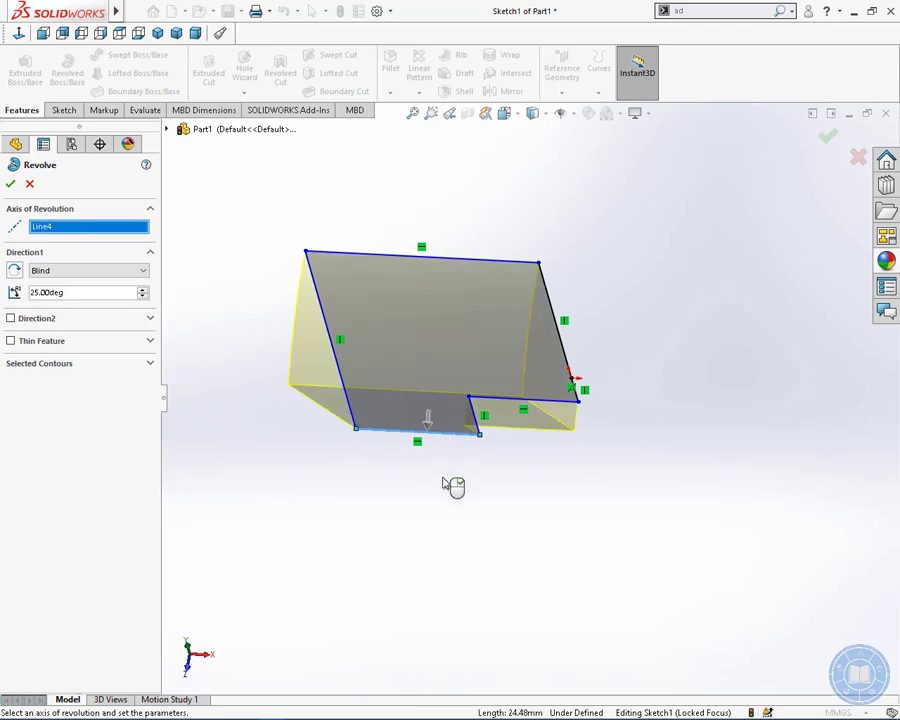
mouse_move(449, 563)
middle_mouse_down()
mouse_move(480, 448)
mouse_move(437, 487)
mouse_move(346, 450)
mouse_move(277, 514)
mouse_move(346, 444)
mouse_move(367, 583)
mouse_move(400, 395)
mouse_move(558, 416)
mouse_move(727, 410)
mouse_move(538, 398)
mouse_move(554, 406)
mouse_move(524, 433)
middle_mouse_up()
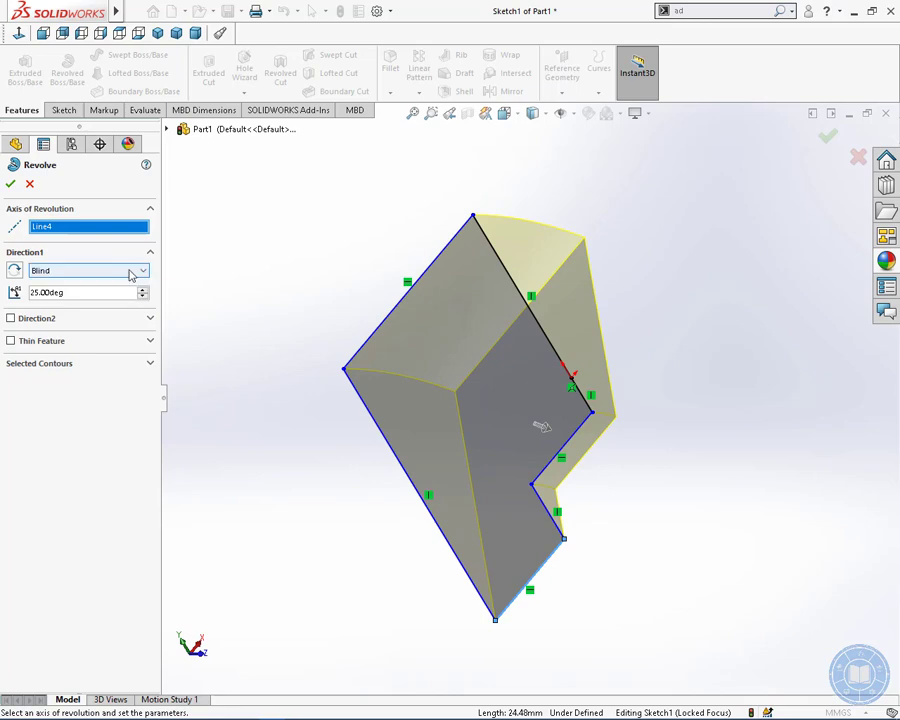
Reverse the revolve direction back and forth to compare the preview on both sides of the sketch plane
left_click(15, 271)
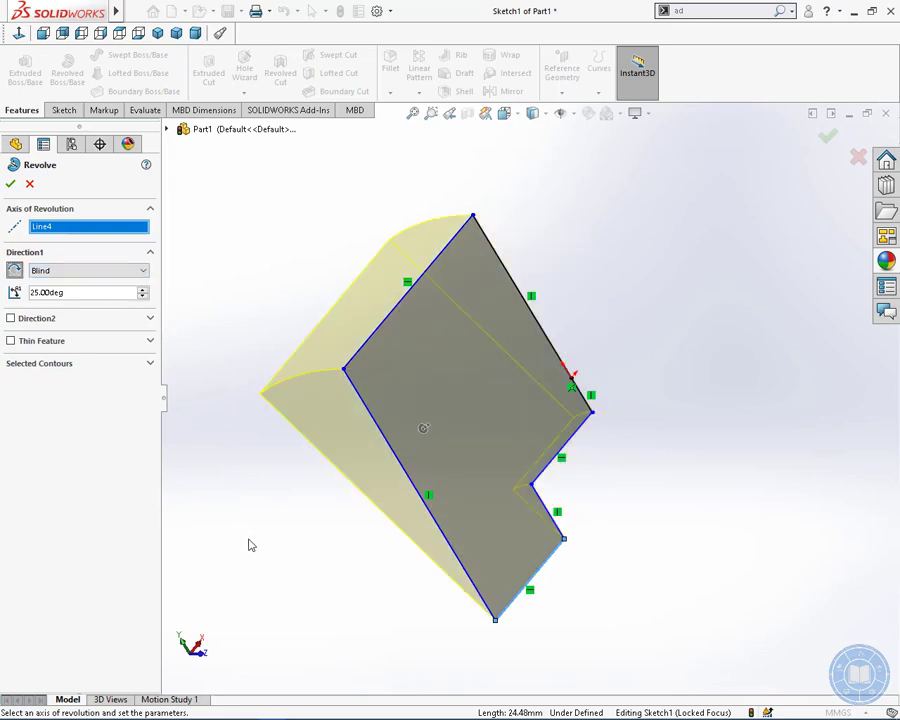
middle_click_drag(251, 545, 362, 468)
scroll(480, 442, "down", 3)
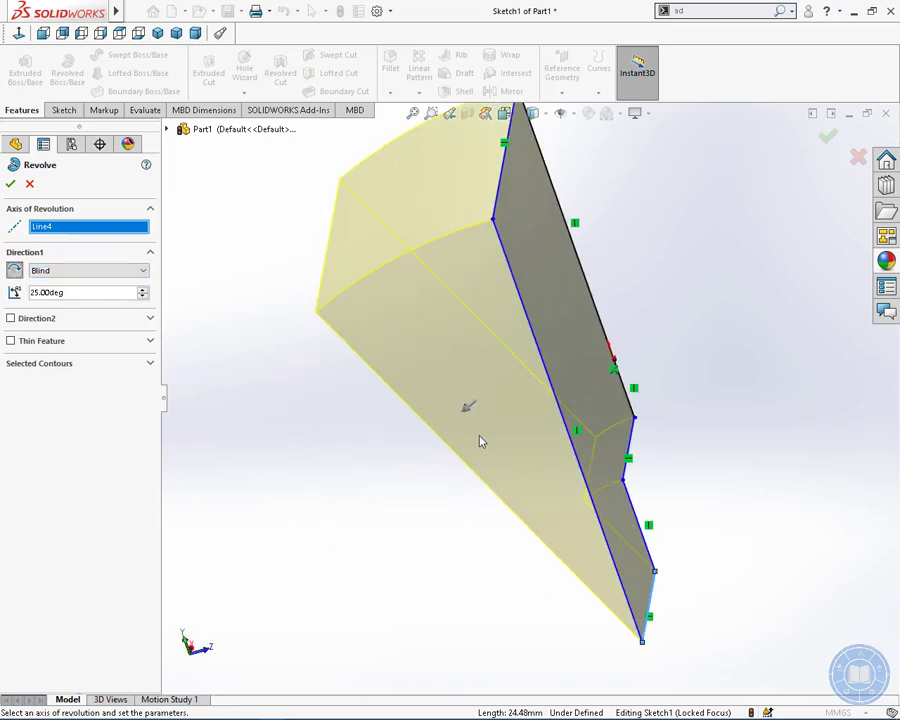
scroll(470, 460, "down", 3)
scroll(470, 460, "up", 4)
scroll(611, 225, "down", 2)
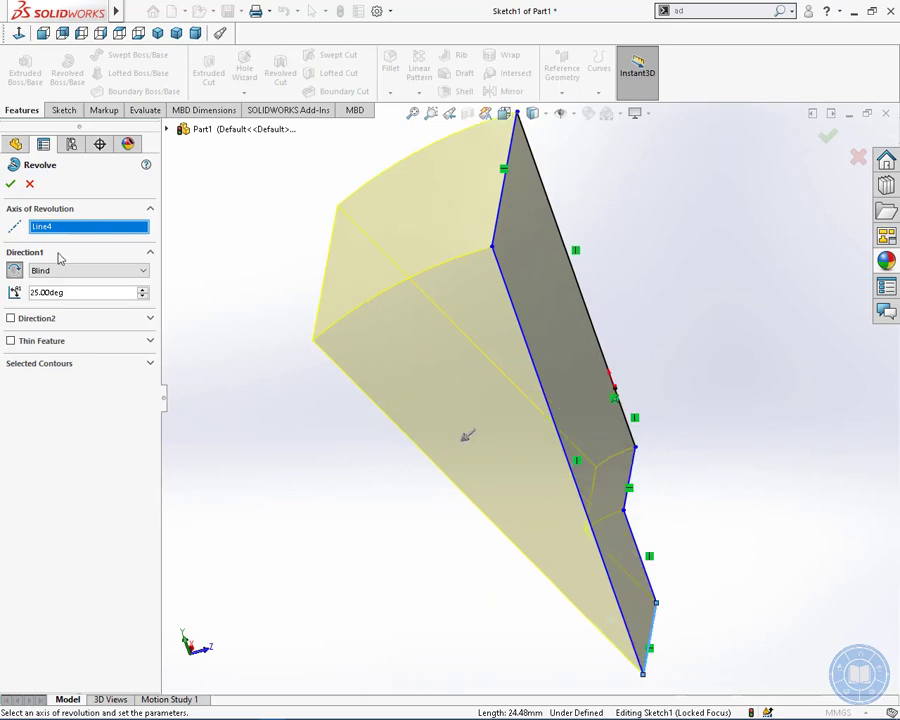
left_click(15, 271)
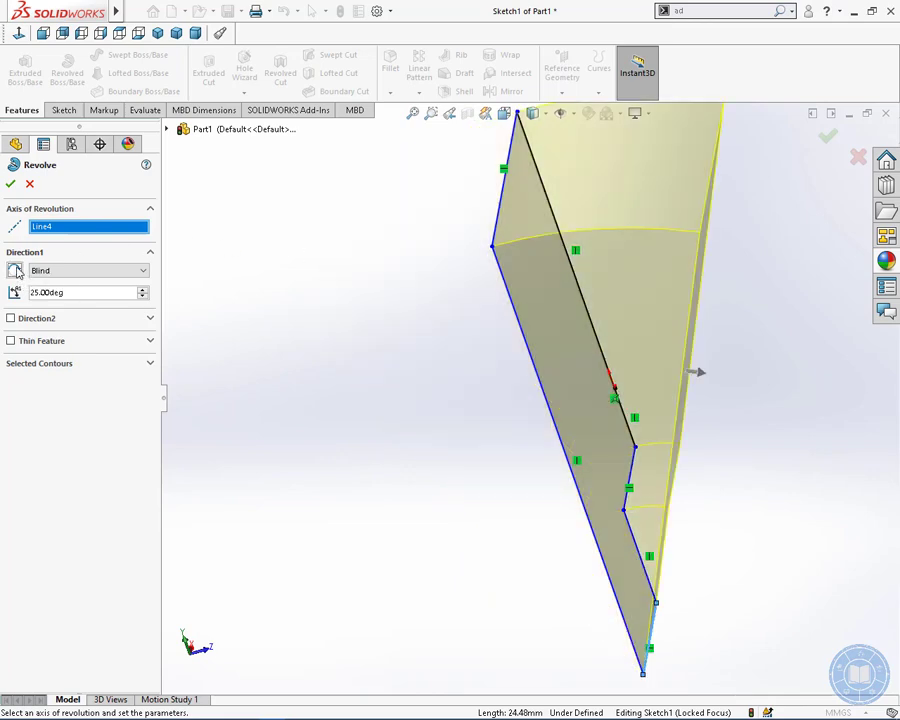
left_click(15, 271)
left_click(15, 271)
left_click(15, 271)
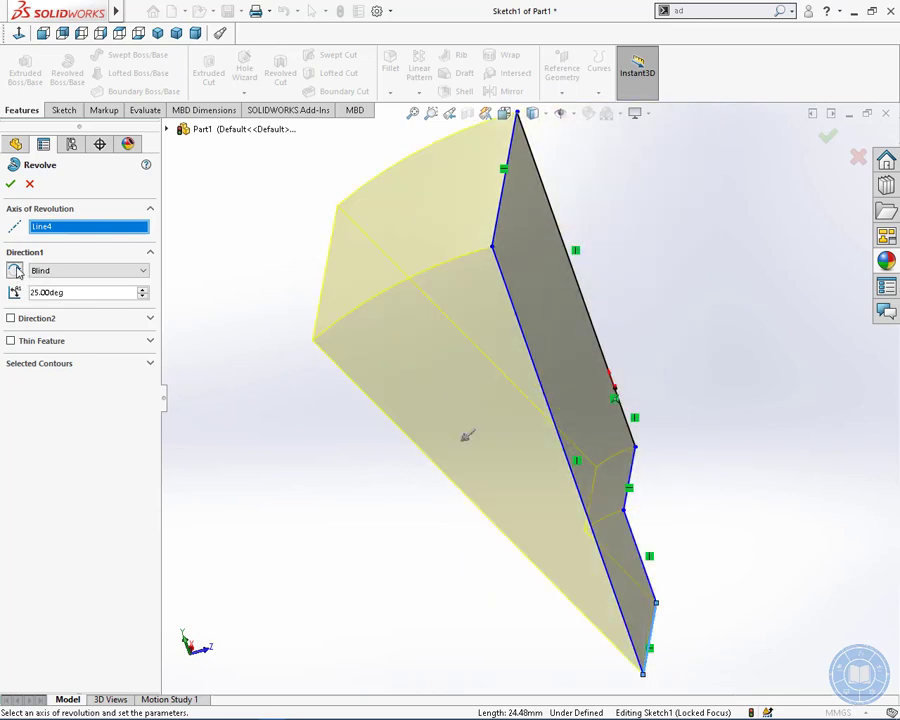
left_click(15, 271)
left_click(15, 271)
left_click(15, 271)
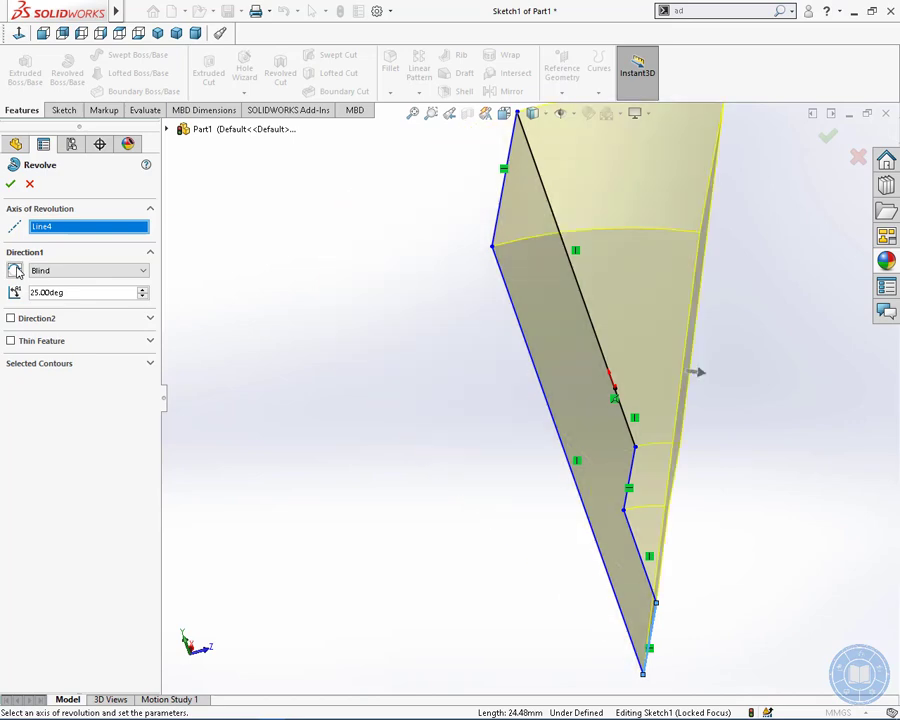
left_click(15, 271)
left_click(15, 271)
left_click(15, 271)
middle_click_drag(387, 530, 343, 549)
Activate contour selection for the revolve, then cancel the Revolve and return to the sketch
left_click(145, 363)
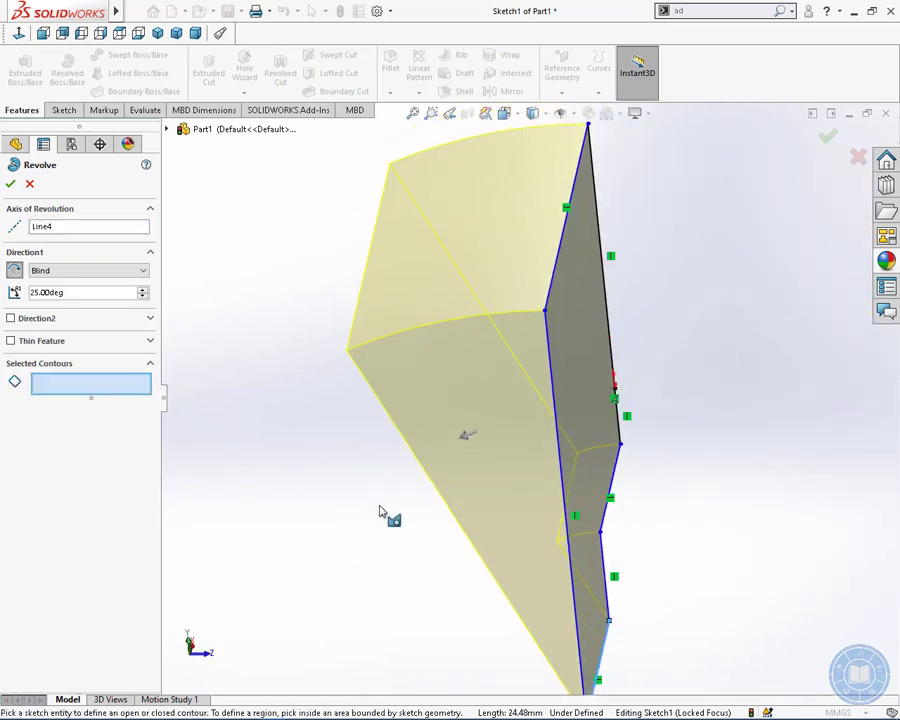
mouse_move(379, 512)
middle_mouse_down()
mouse_move(331, 512)
mouse_move(322, 524)
mouse_move(390, 510)
middle_mouse_up()
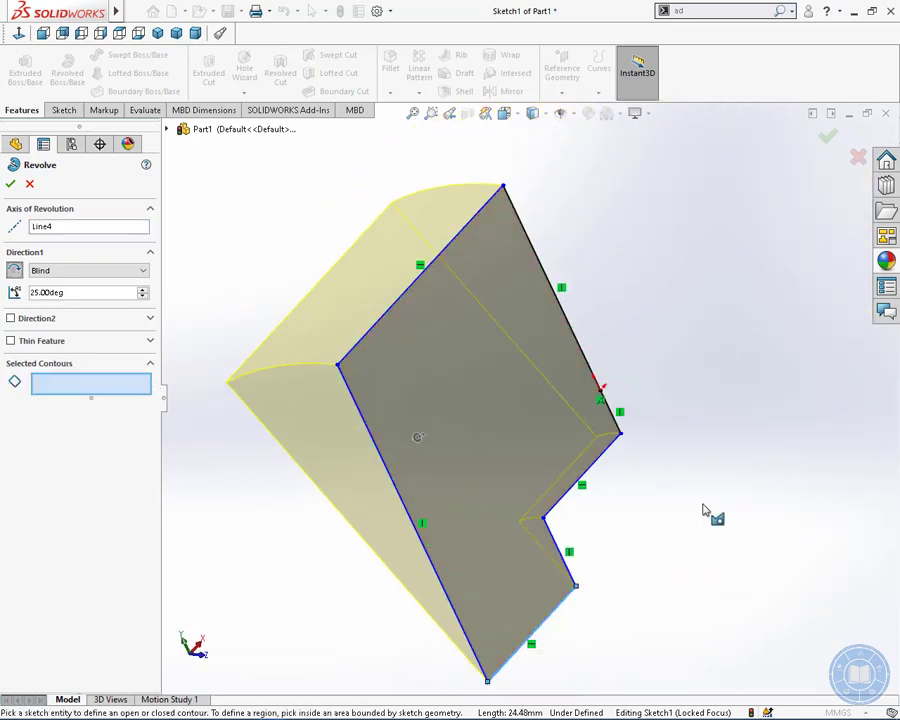
left_click(80, 111)
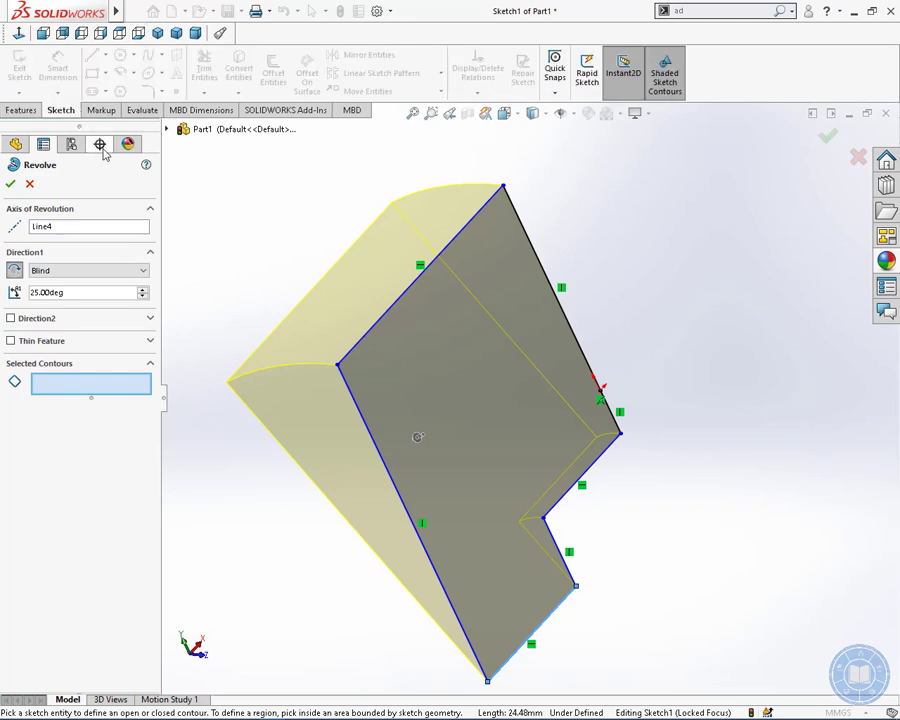
left_click(858, 159)
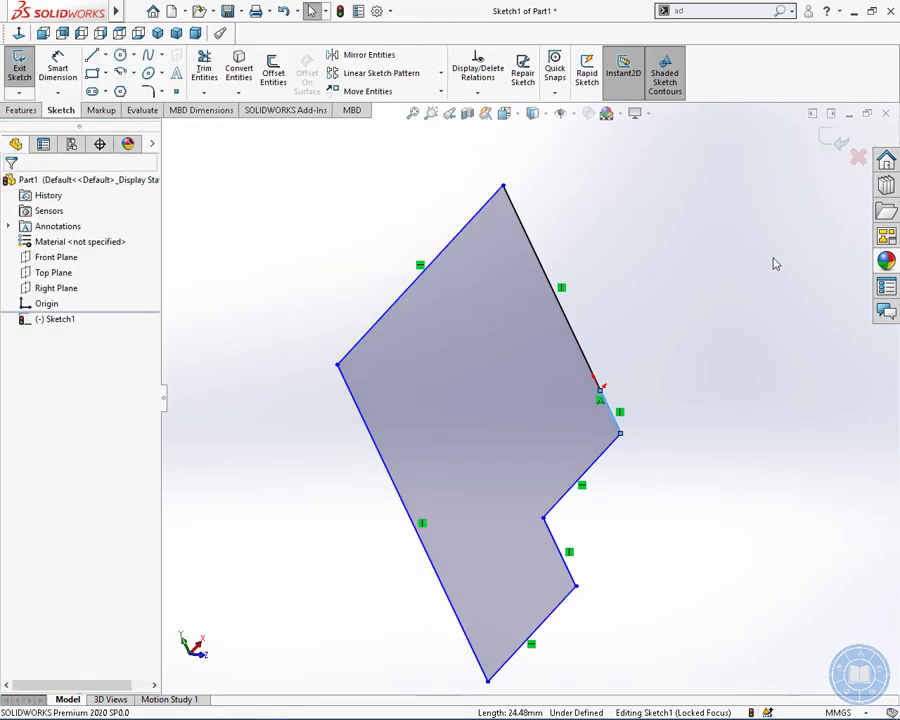
Sketch a slanted line across the profile, from the origin-side edge to the long opposite edge, dividing it into two regions
left_click(105, 58)
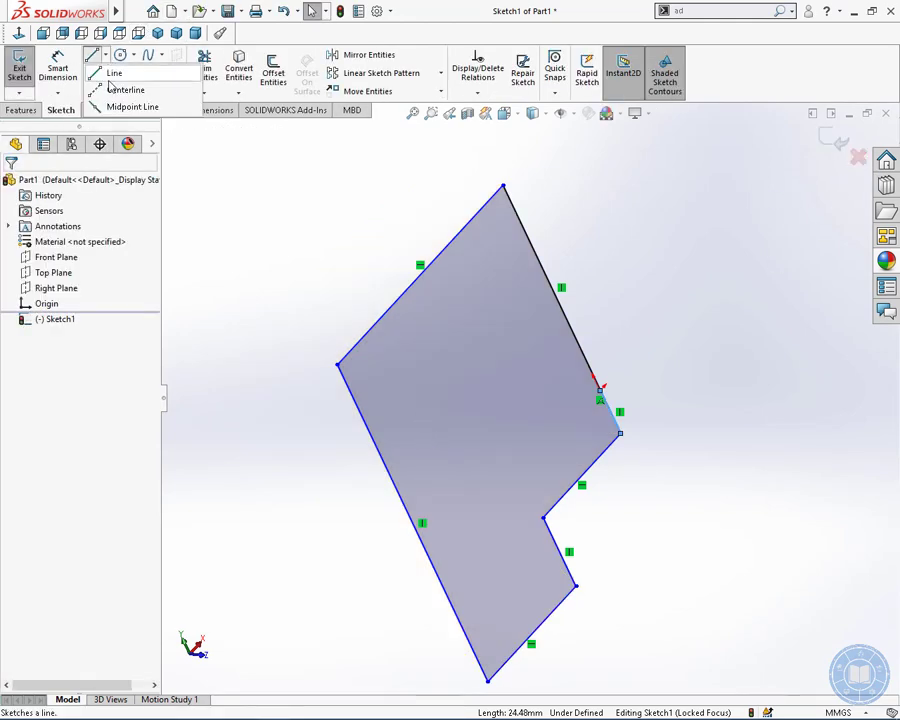
left_click(113, 76)
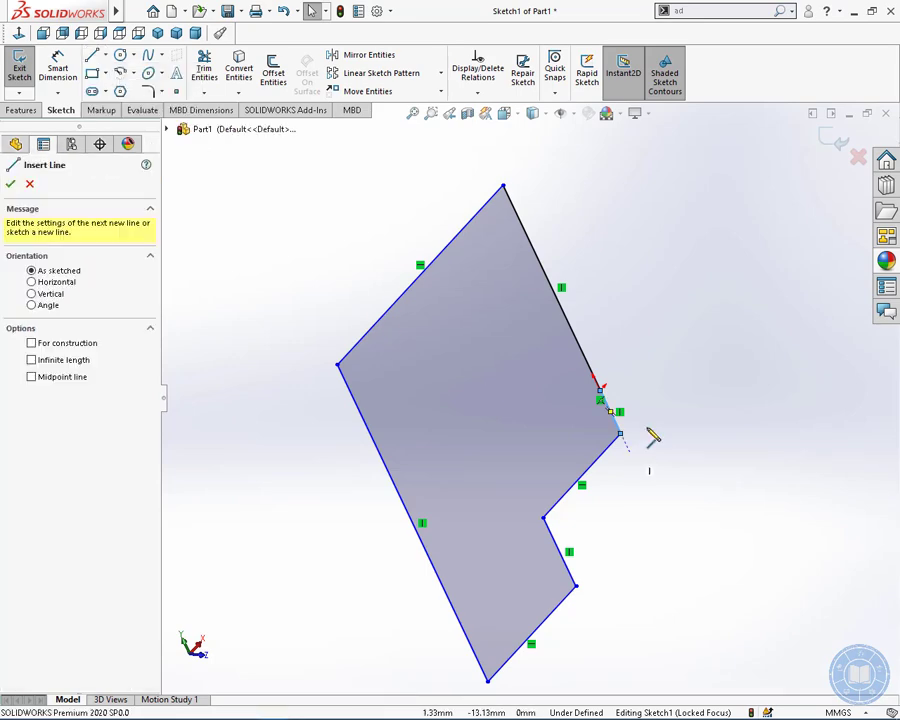
left_click(579, 343)
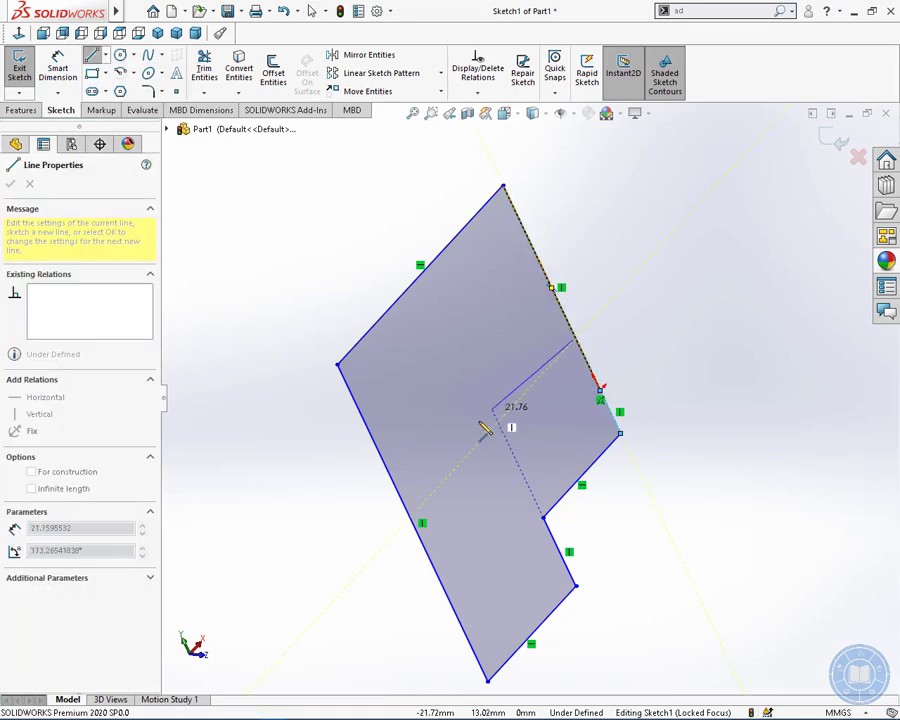
left_click(379, 453)
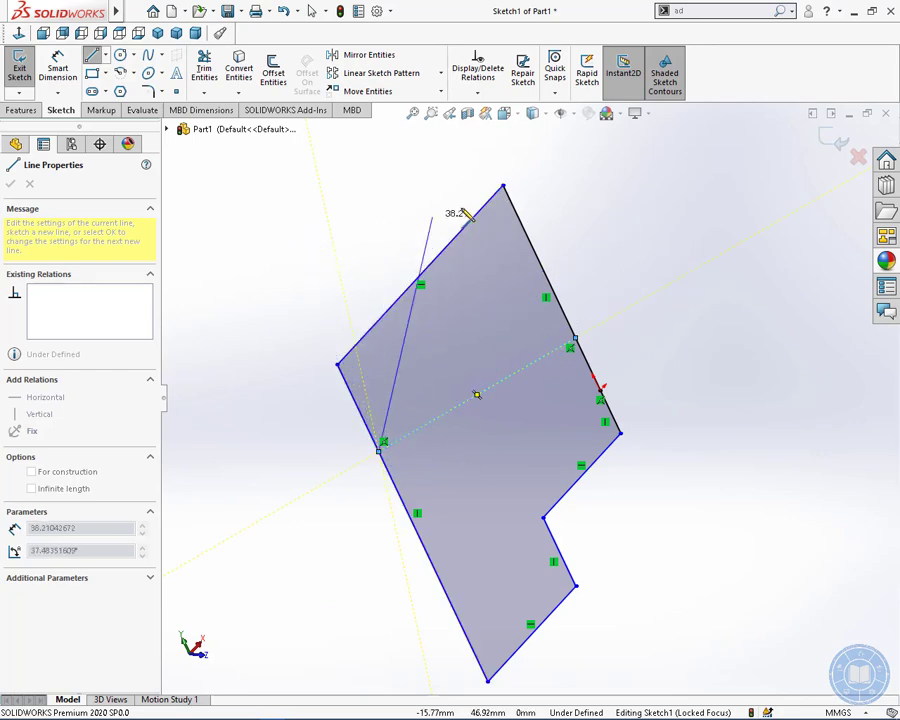
key("Escape")
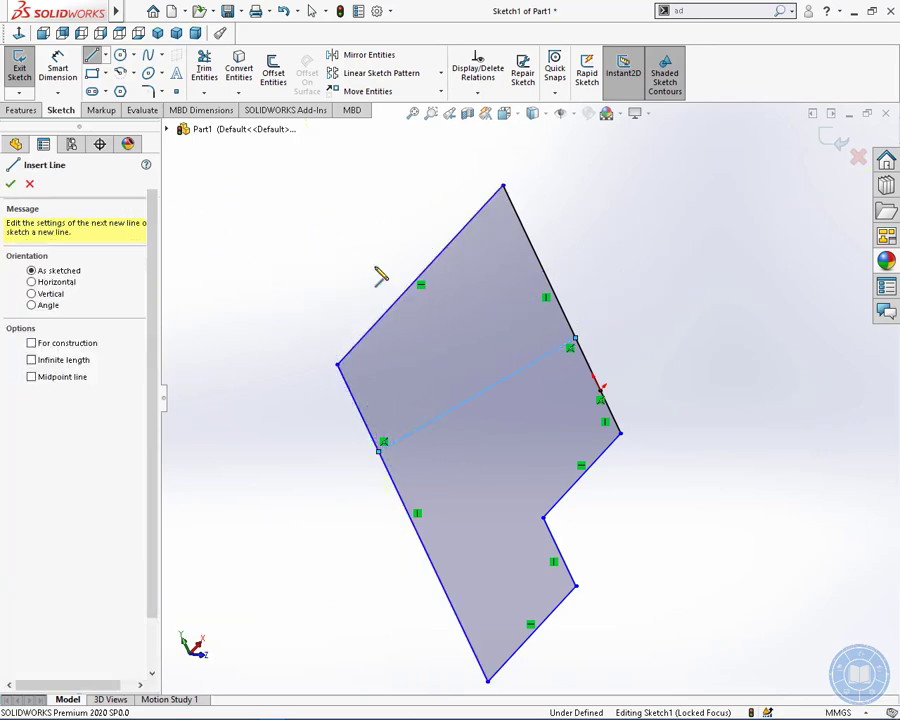
key("Escape")
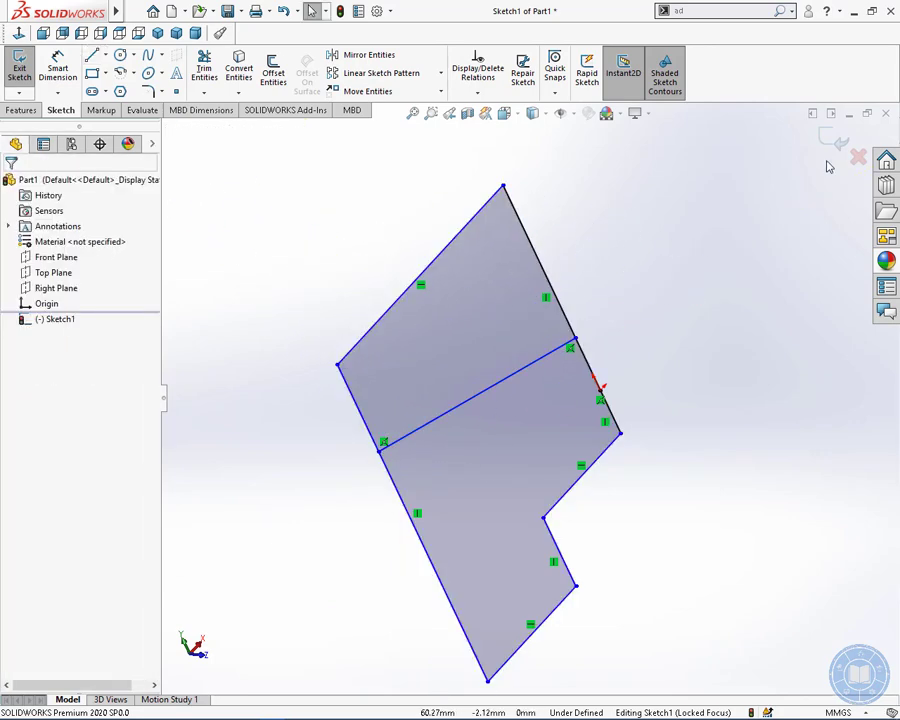
Start a Revolved Boss/Base and choose the four-sided region without the step as its contour
left_click(40, 110)
left_click(128, 57)
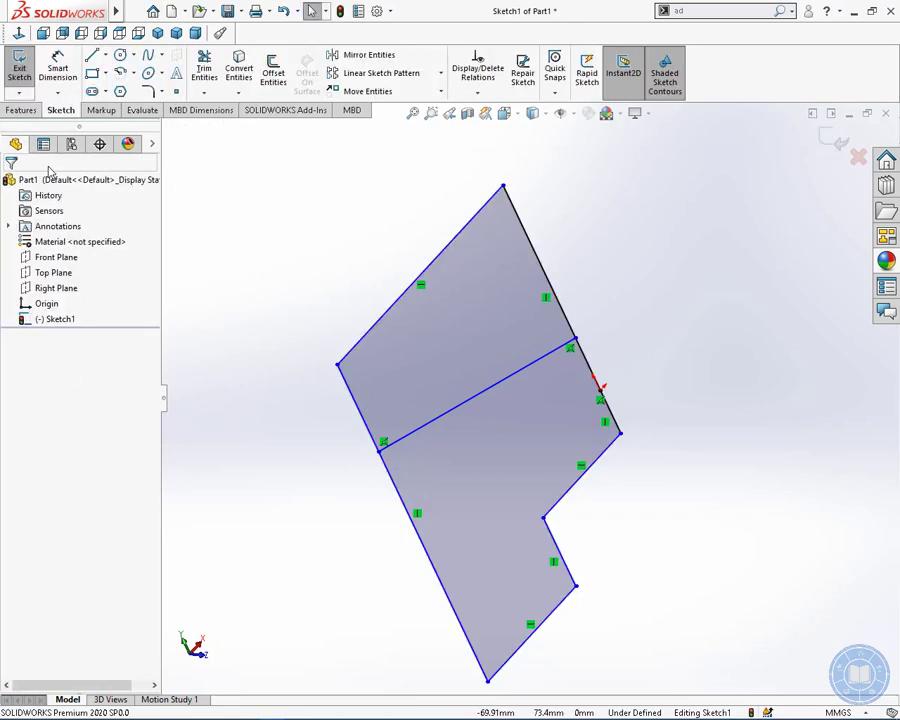
left_click(17, 111)
left_click(68, 75)
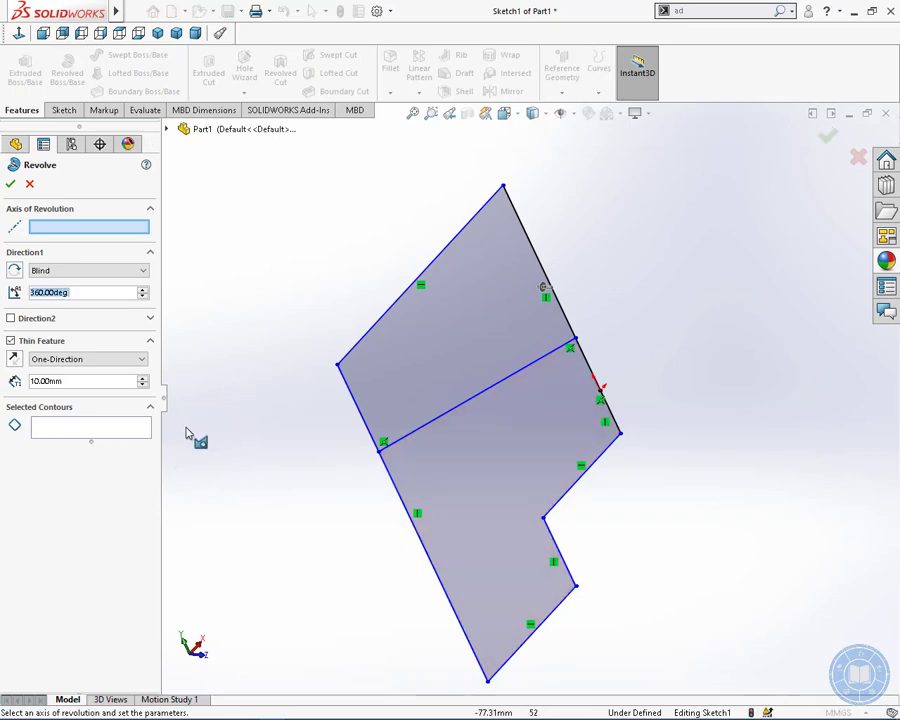
left_click(416, 398)
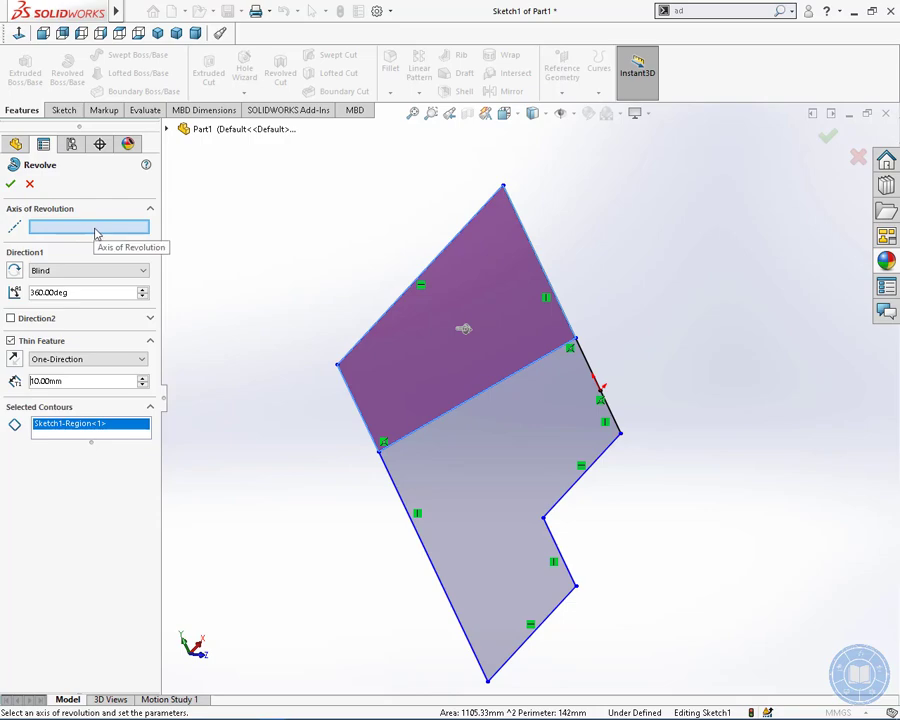
Use the four-sided region's horizontal outer edge, opposite the slanted dividing line, as the axis of revolution and inspect the preview
left_click(535, 252)
mouse_move(296, 538)
middle_mouse_down()
mouse_move(388, 556)
mouse_move(301, 566)
mouse_move(357, 555)
middle_mouse_up()
scroll(426, 507, "up", 3)
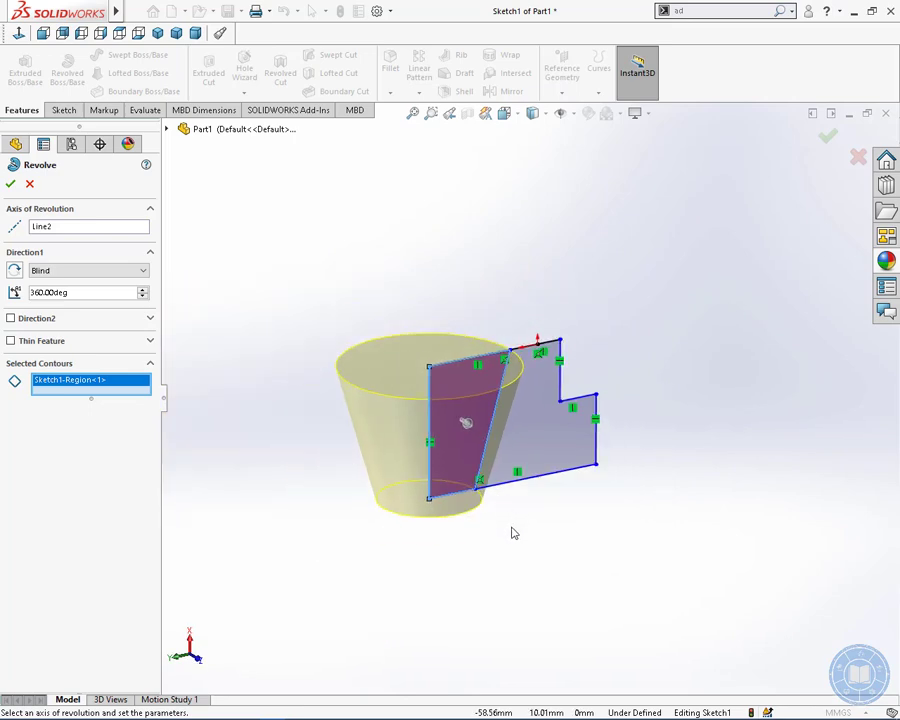
mouse_move(512, 533)
middle_mouse_down()
mouse_move(504, 599)
mouse_move(428, 526)
mouse_move(440, 575)
middle_mouse_up()
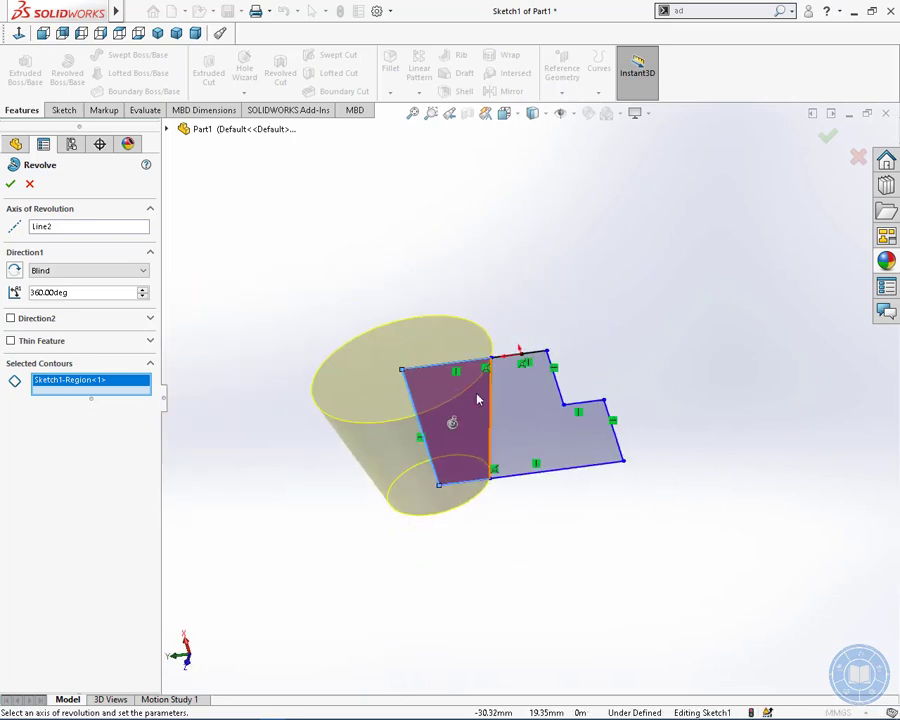
scroll(478, 400, "down", 2)
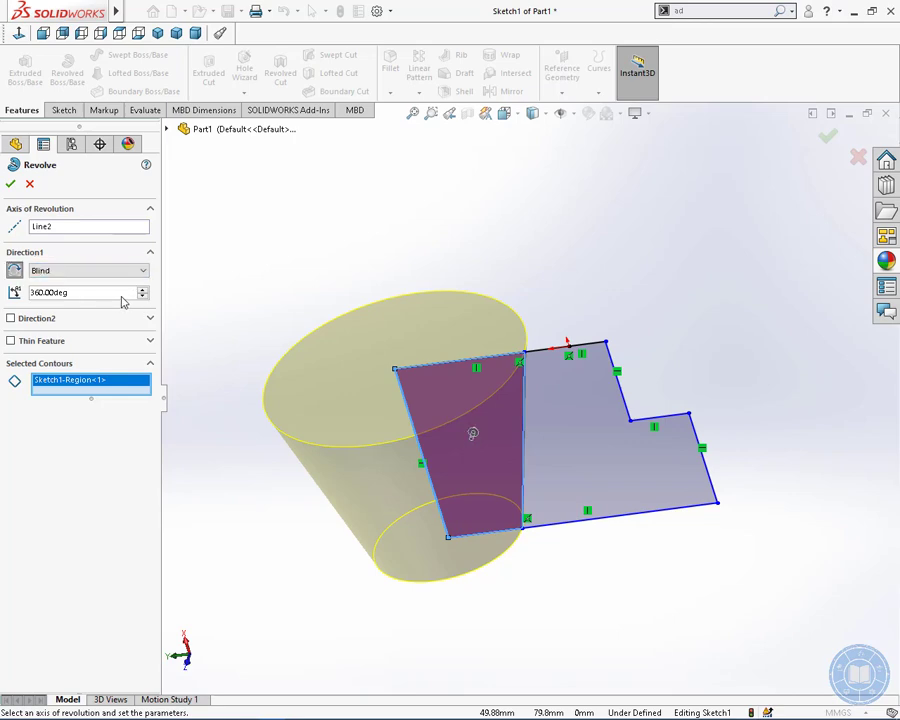
Set the revolve angle to 250° and view the partial revolution preview from the side
type("250")
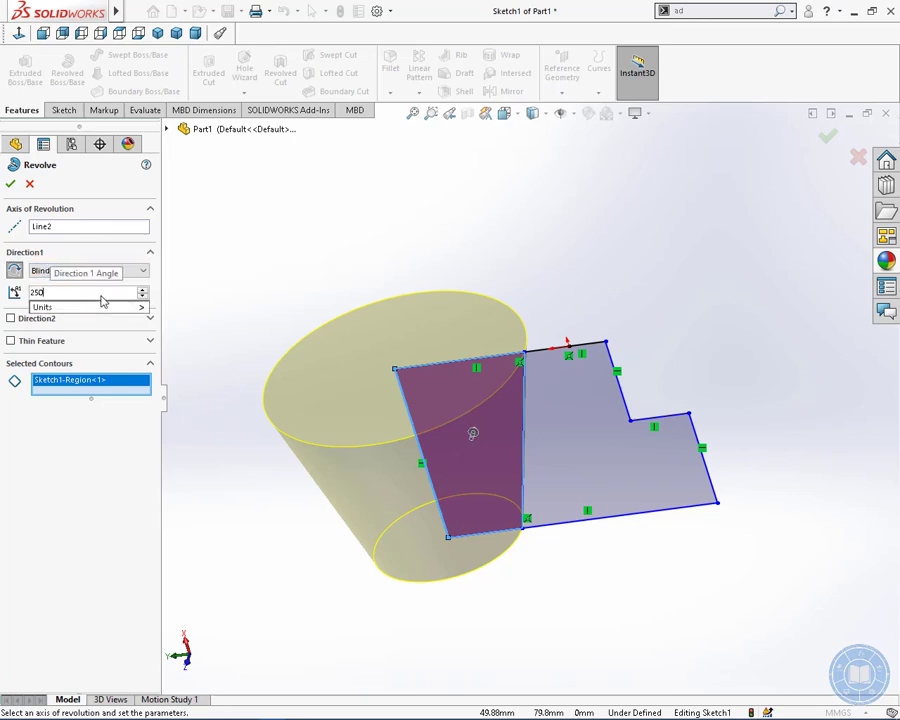
key("Return")
mouse_move(288, 435)
middle_mouse_down()
mouse_move(342, 508)
mouse_move(327, 484)
mouse_move(325, 494)
mouse_move(285, 501)
mouse_move(285, 536)
middle_mouse_up()
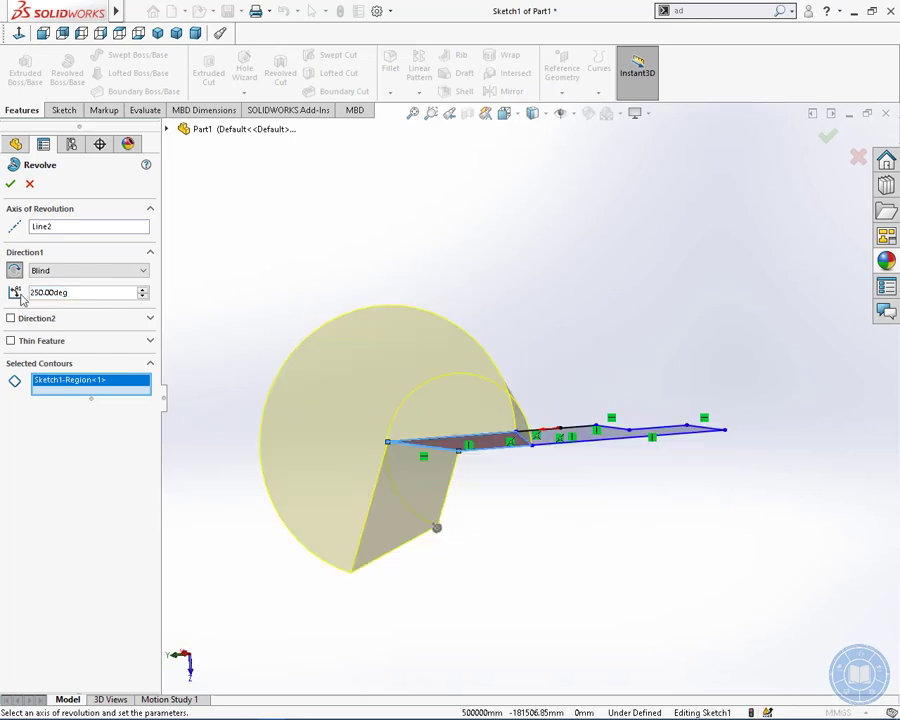
Toggle the revolve direction repeatedly to compare both sides of the sketch plane, leaving it reversed
left_click(14, 271)
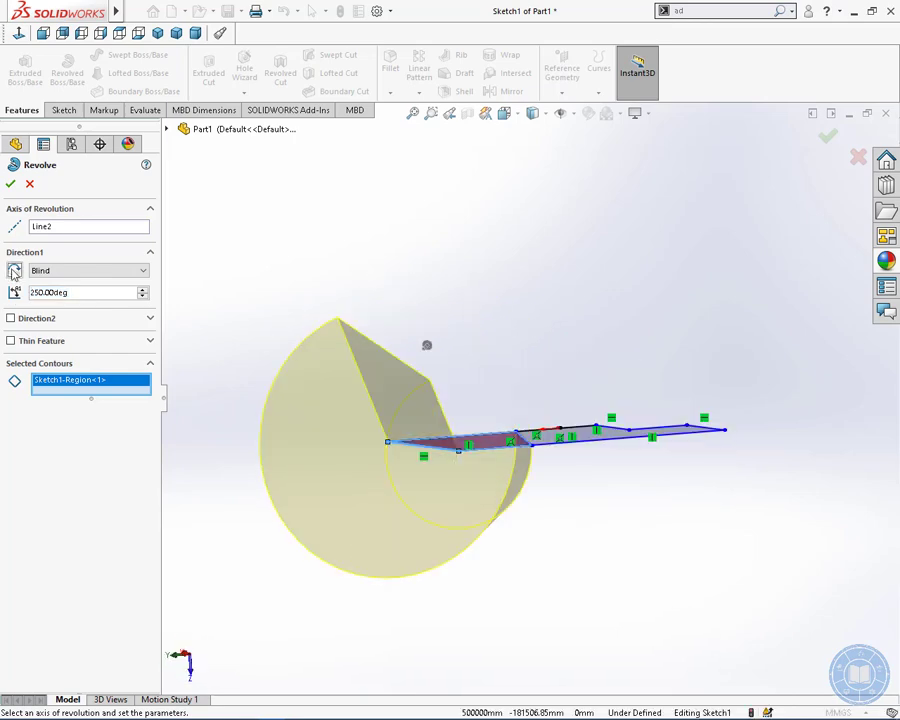
left_click(14, 271)
left_click(14, 271)
left_click(14, 271)
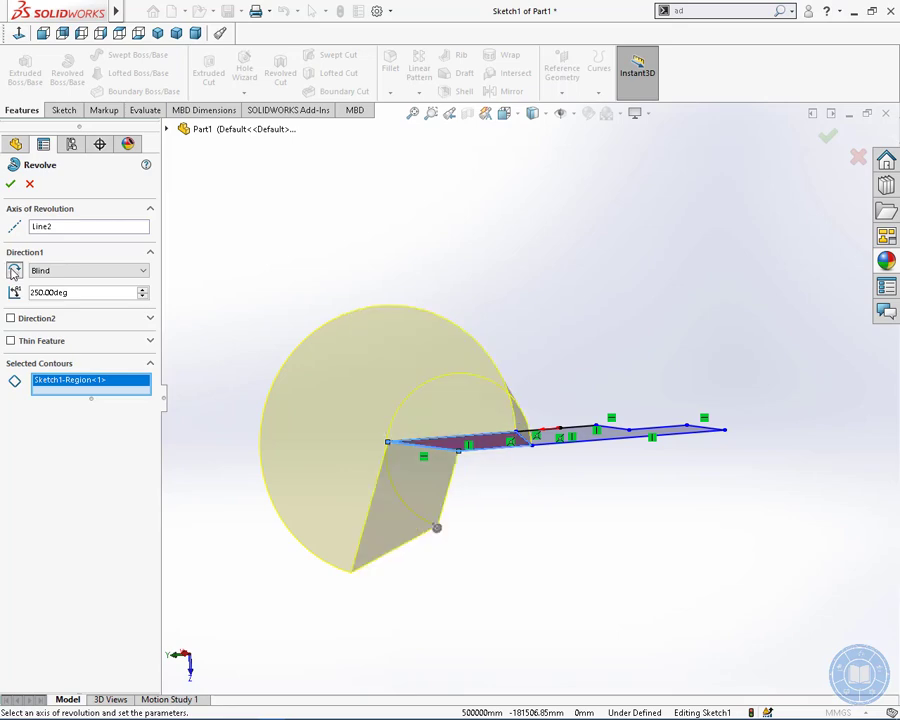
left_click(14, 271)
left_click(14, 271)
left_click(14, 271)
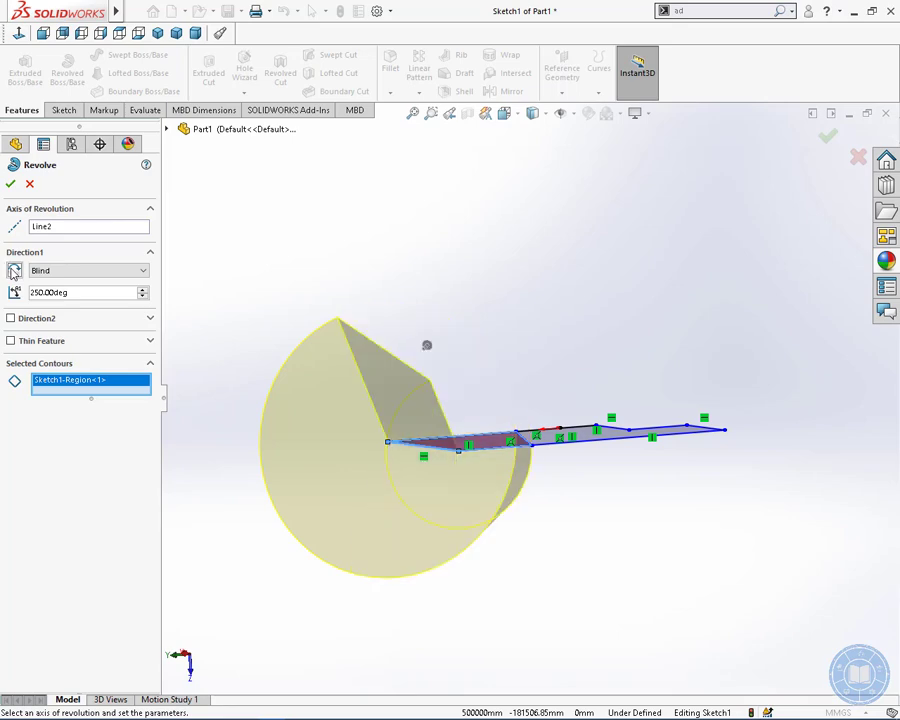
mouse_move(349, 551)
middle_mouse_down()
mouse_move(327, 307)
mouse_move(489, 533)
mouse_move(496, 408)
mouse_move(311, 502)
mouse_move(364, 412)
mouse_move(333, 439)
middle_mouse_up()
scroll(578, 535, "down", 3)
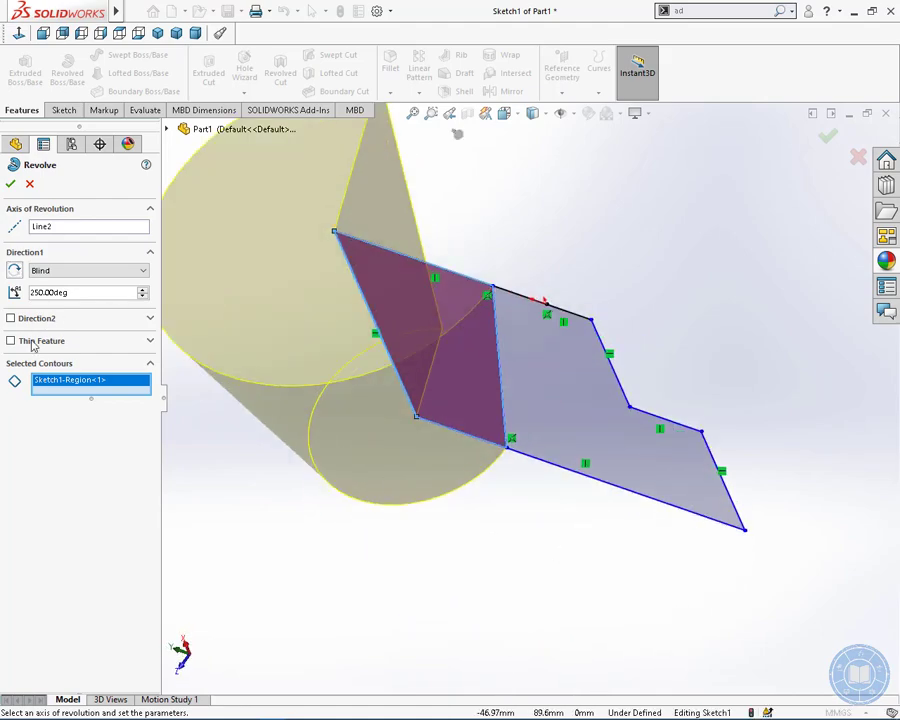
Clear the selected contour and choose the larger stepped region instead, checking the new preview
right_click(102, 392)
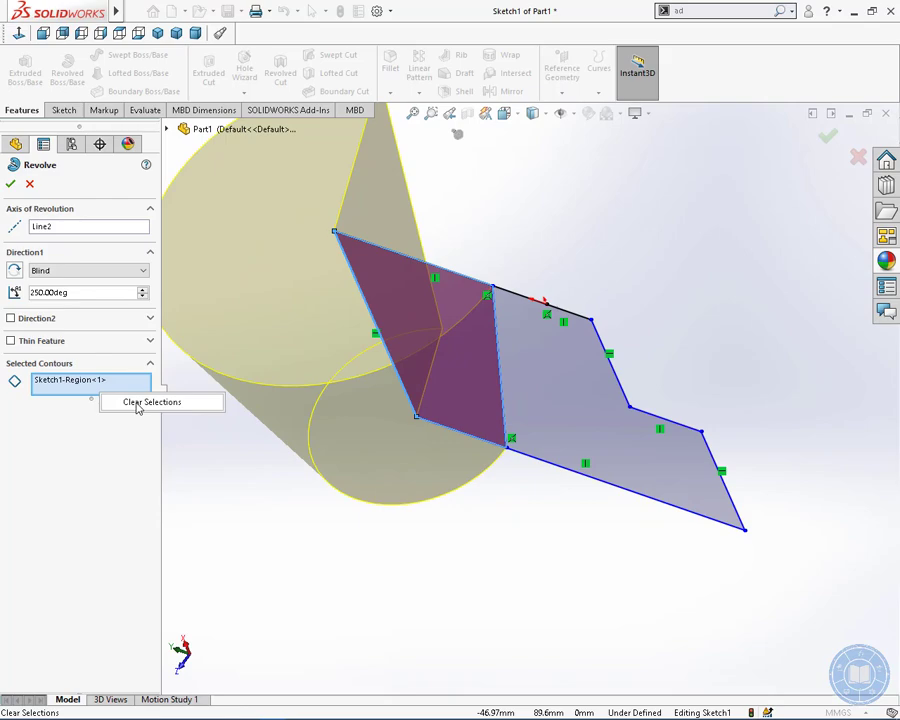
left_click(137, 404)
left_click(569, 387)
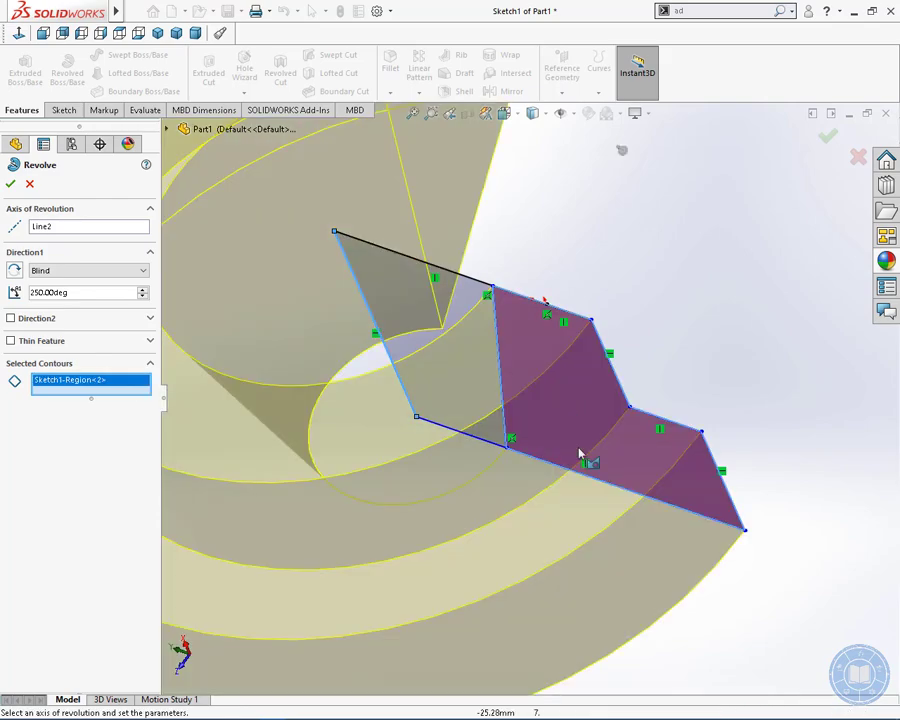
scroll(778, 338, "up", 5)
middle_click_drag(409, 572, 436, 416)
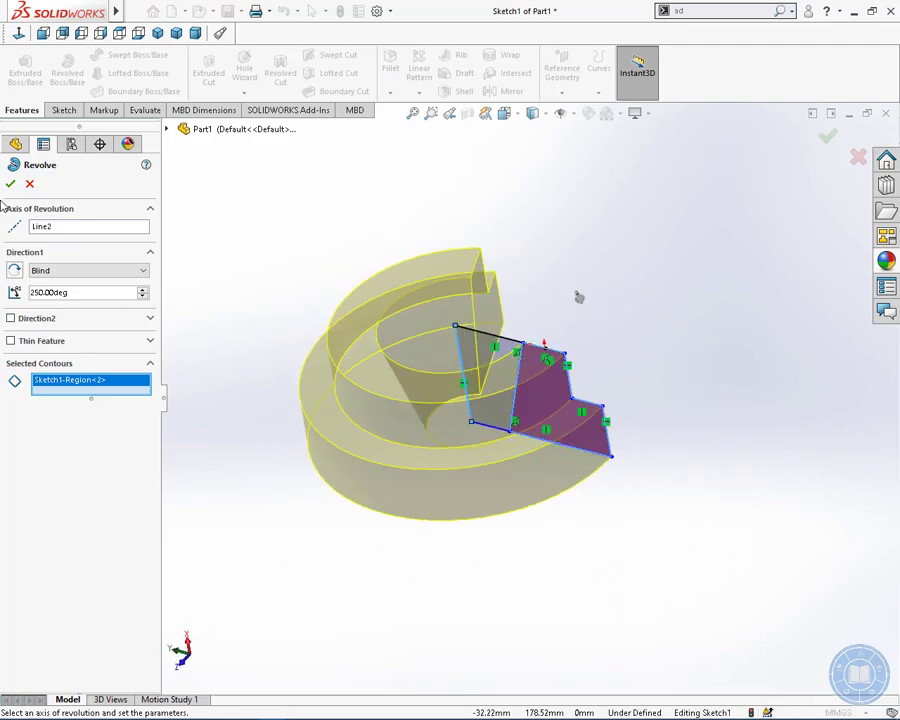
Replace the axis of revolution with the stepped region's short edge beside the origin, inspect the preview and accept the revolve
left_click(52, 228)
right_click(56, 228)
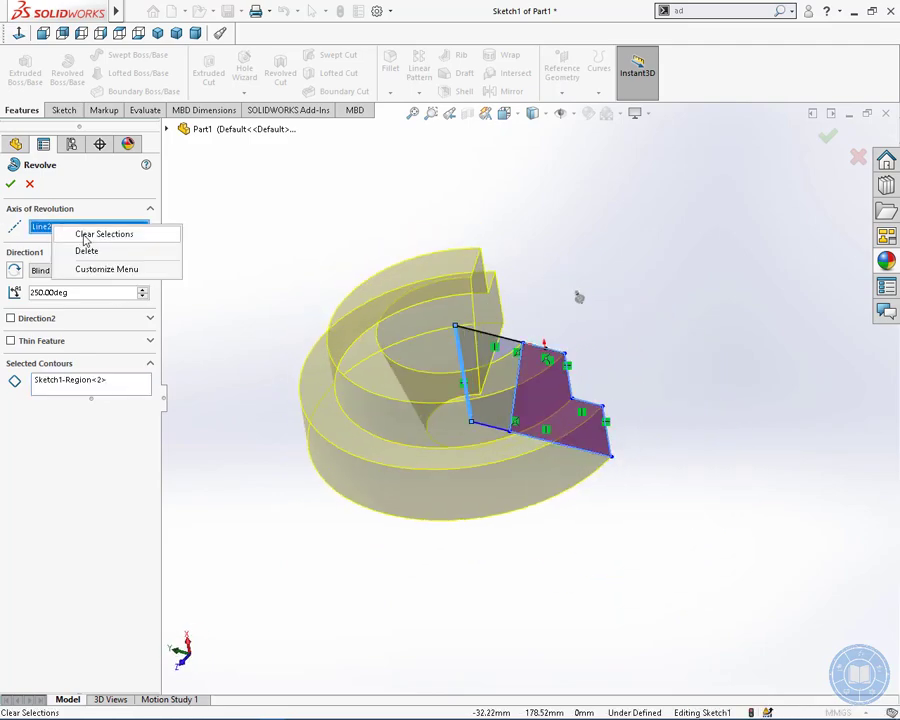
left_click(88, 233)
scroll(590, 386, "down", 4)
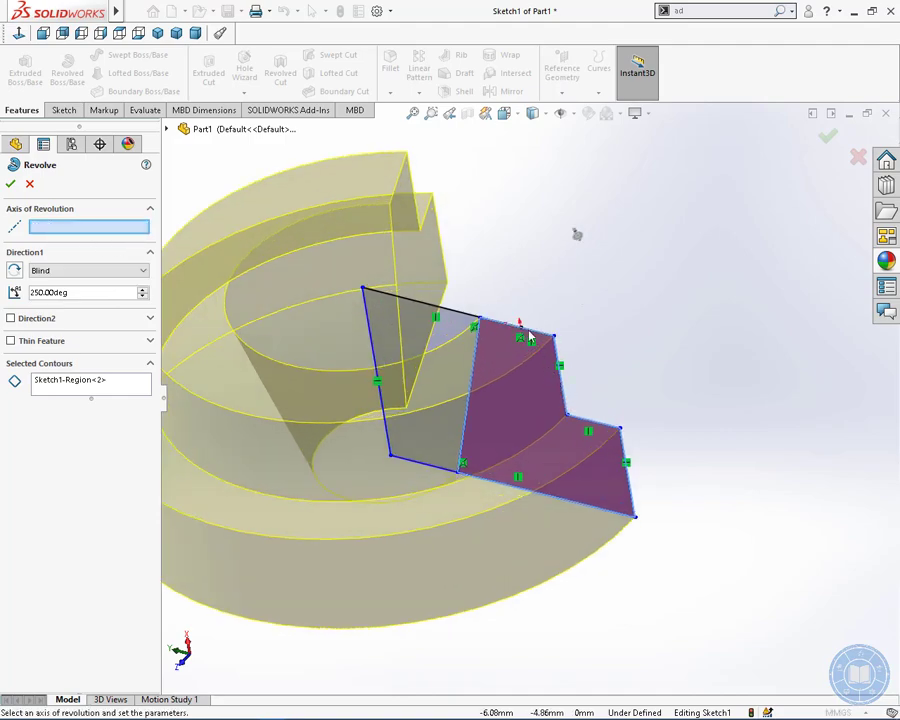
left_click(533, 338)
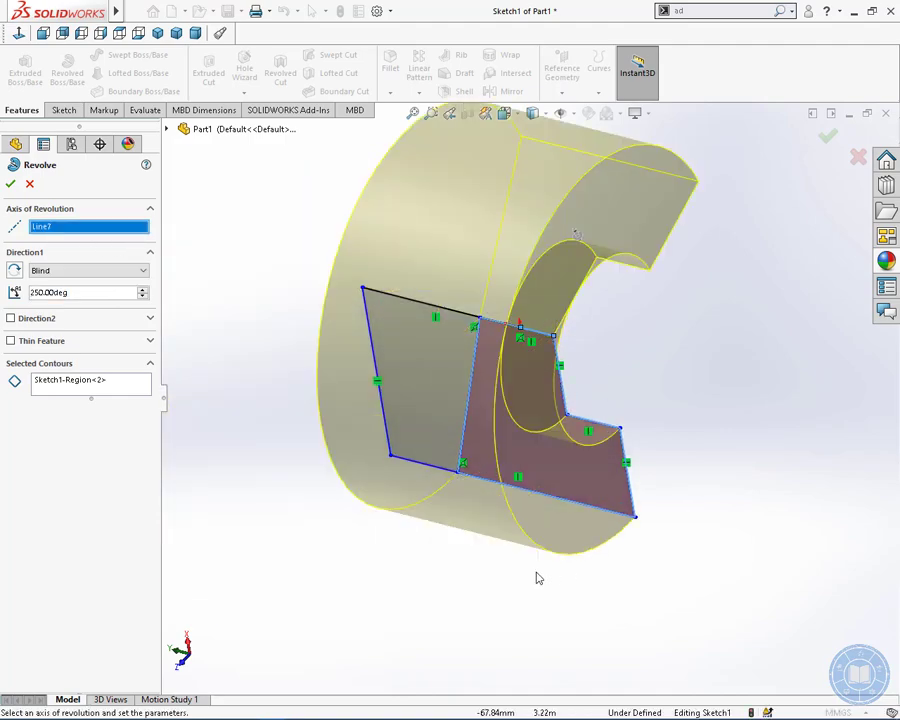
mouse_move(536, 573)
middle_mouse_down()
mouse_move(524, 523)
mouse_move(570, 428)
mouse_move(570, 585)
mouse_move(434, 377)
mouse_move(408, 293)
mouse_move(490, 418)
mouse_move(653, 538)
mouse_move(766, 501)
mouse_move(621, 534)
mouse_move(677, 428)
mouse_move(719, 424)
mouse_move(716, 648)
mouse_move(424, 402)
mouse_move(267, 516)
mouse_move(532, 323)
mouse_move(711, 601)
mouse_move(663, 484)
mouse_move(687, 388)
mouse_move(707, 412)
mouse_move(492, 496)
mouse_move(607, 293)
mouse_move(707, 575)
mouse_move(659, 333)
mouse_move(639, 370)
mouse_move(603, 603)
mouse_move(675, 382)
mouse_move(508, 460)
mouse_move(439, 457)
mouse_move(665, 544)
mouse_move(657, 396)
mouse_move(336, 553)
mouse_move(597, 514)
mouse_move(486, 305)
mouse_move(374, 528)
mouse_move(651, 397)
mouse_move(538, 496)
mouse_move(528, 587)
mouse_move(563, 360)
mouse_move(580, 330)
mouse_move(420, 468)
mouse_move(462, 504)
mouse_move(597, 436)
mouse_move(575, 338)
mouse_move(424, 321)
middle_mouse_up()
scroll(565, 447, "down", 3)
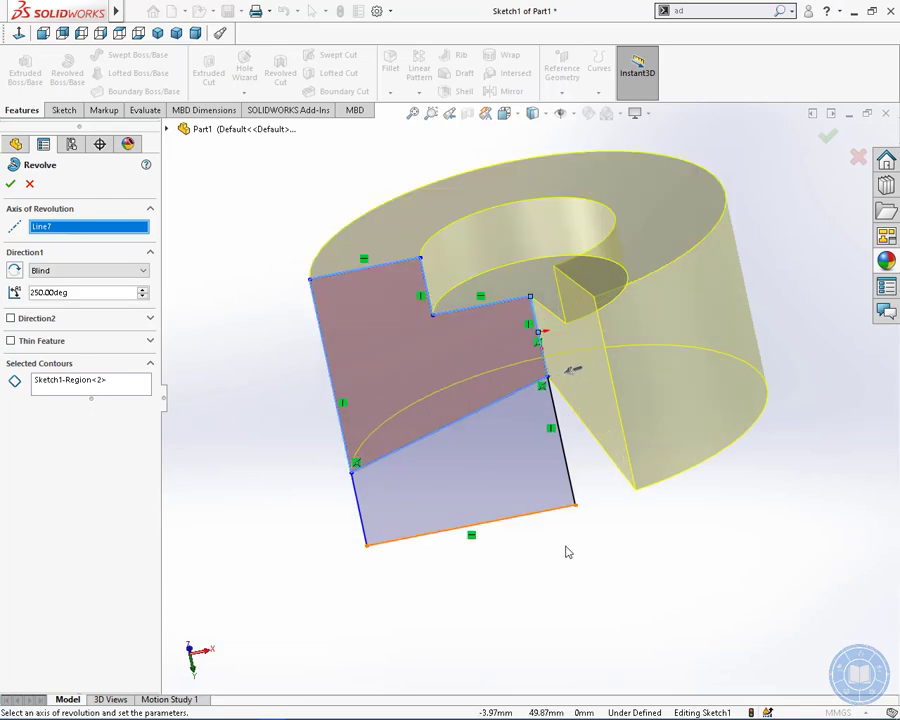
mouse_move(566, 552)
middle_mouse_down()
mouse_move(622, 614)
mouse_move(638, 494)
middle_mouse_up()
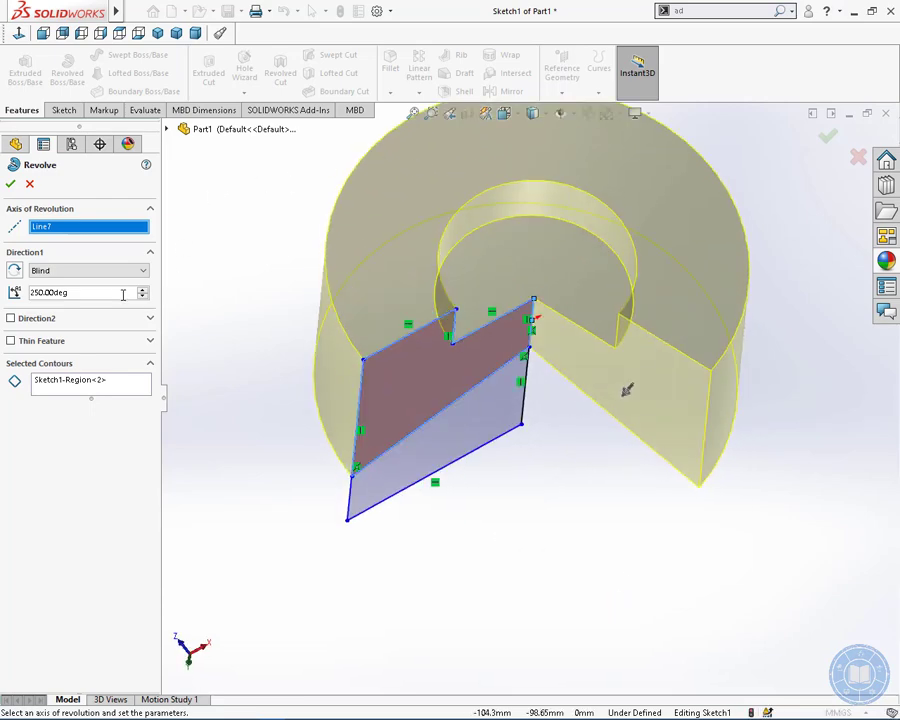
left_click(829, 137)
Examine the revolved solid in isometric view and from several sides, and highlight the part origin
middle_click_drag(593, 463, 680, 405)
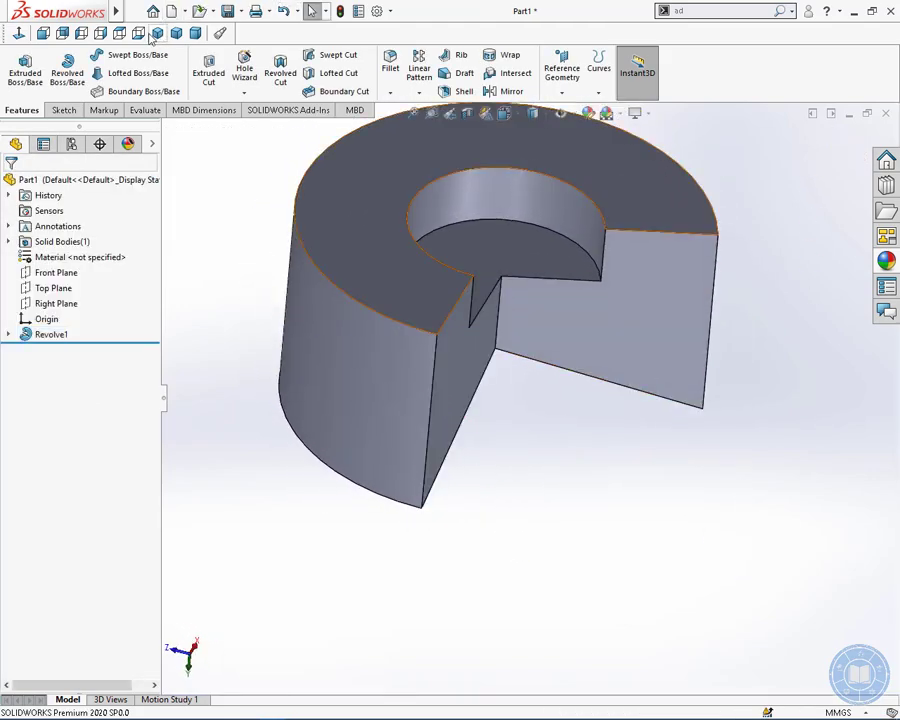
left_click(157, 33)
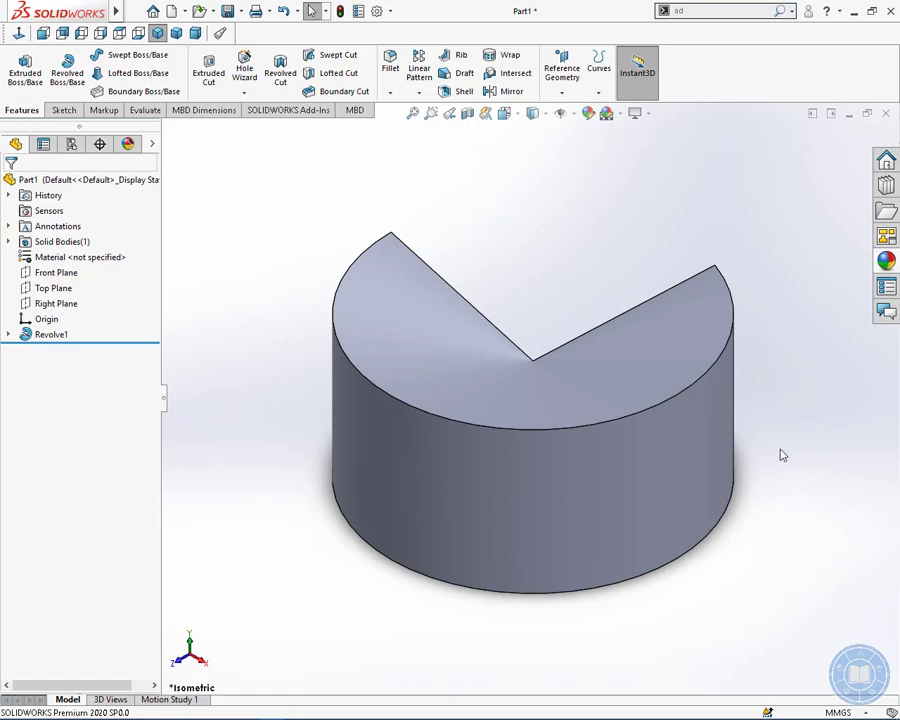
middle_click_drag(783, 455, 585, 434)
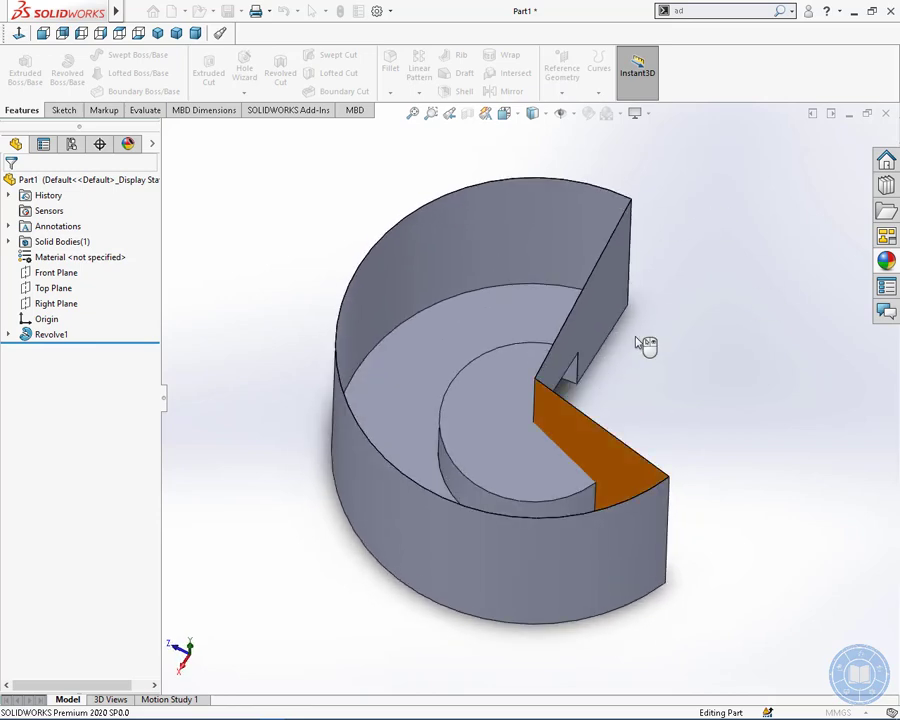
middle_click_drag(640, 344, 317, 530)
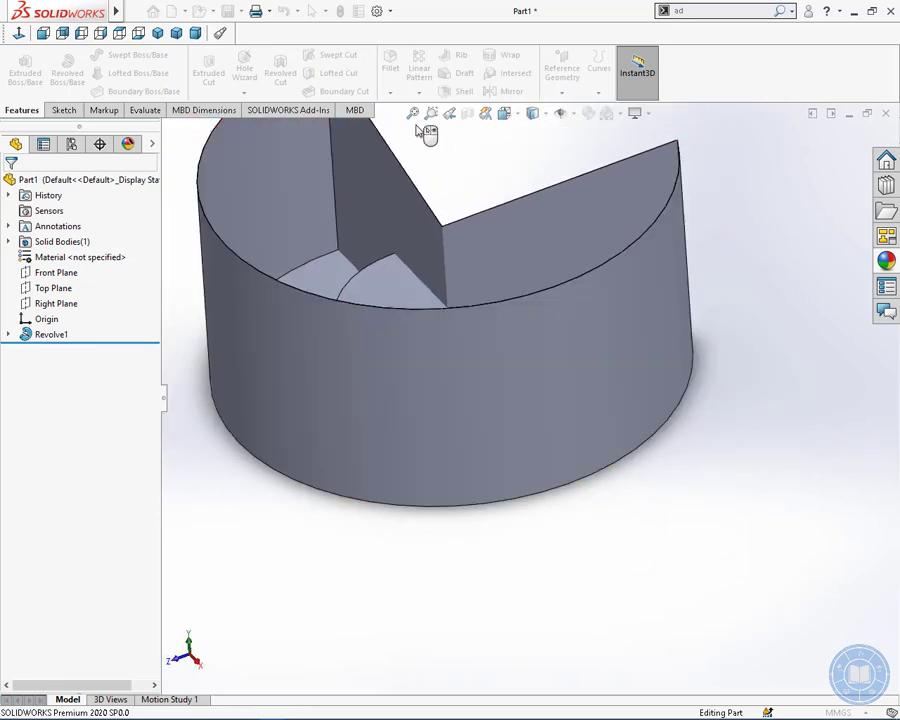
left_click(156, 34)
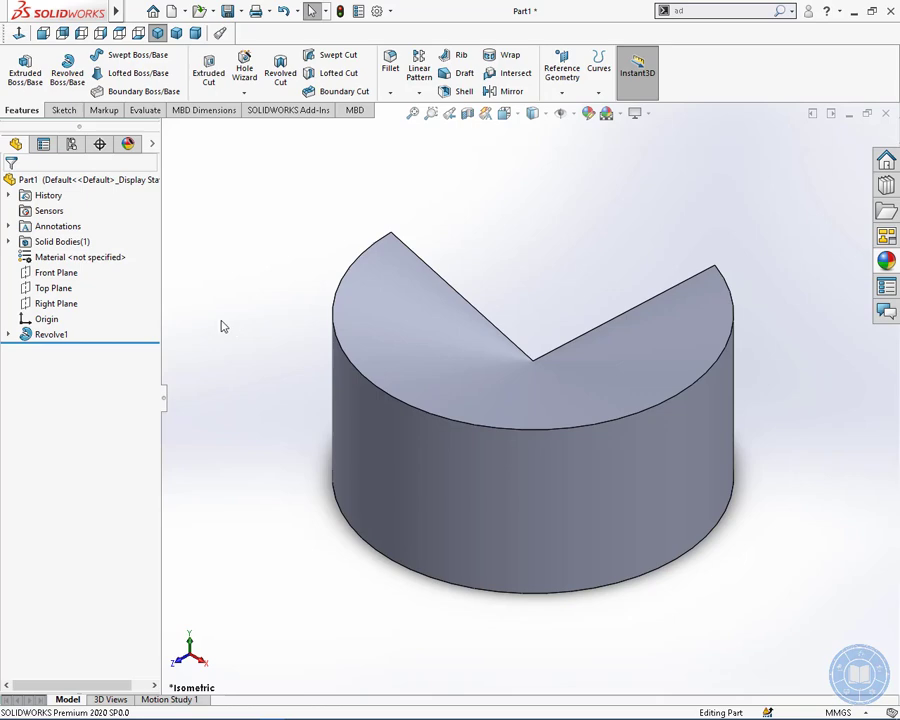
left_click(40, 320)
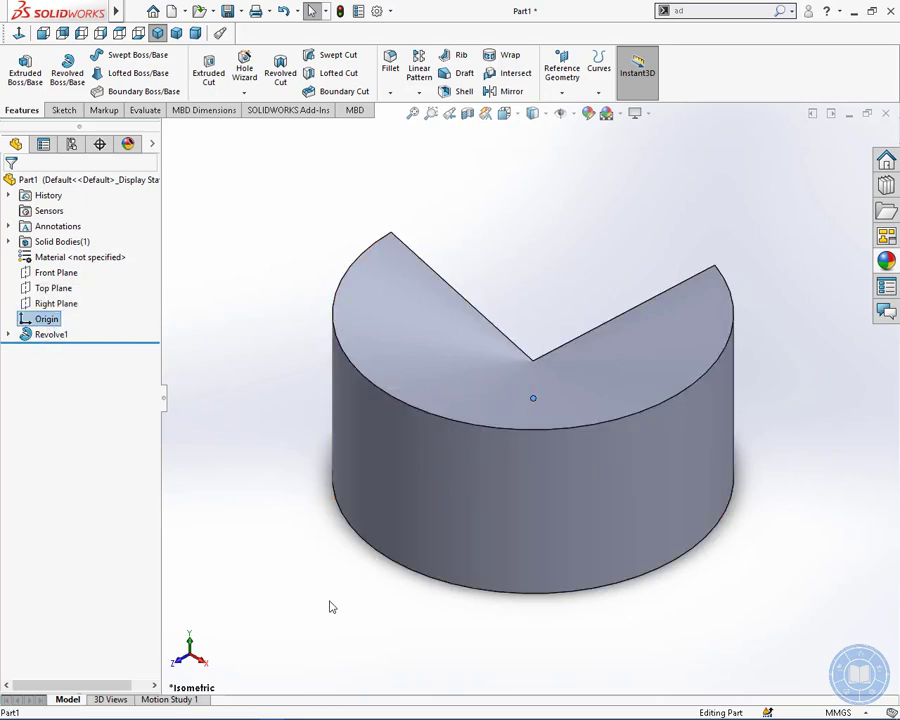
Apply a planar section view through the Front Plane with 0 mm offset and examine the cut solid
middle_click_drag(333, 607, 540, 615)
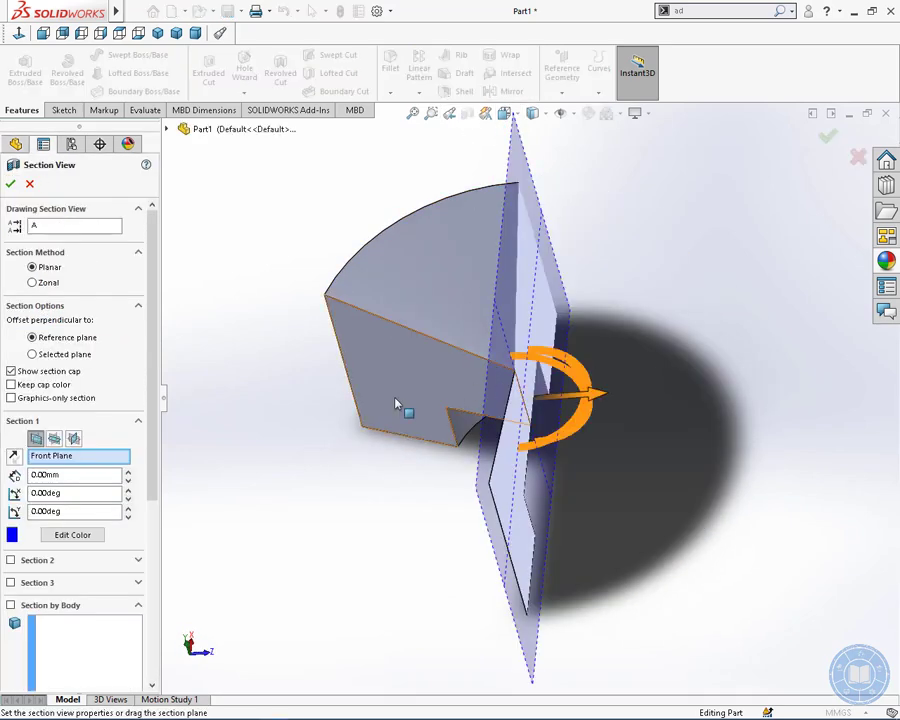
left_click(11, 185)
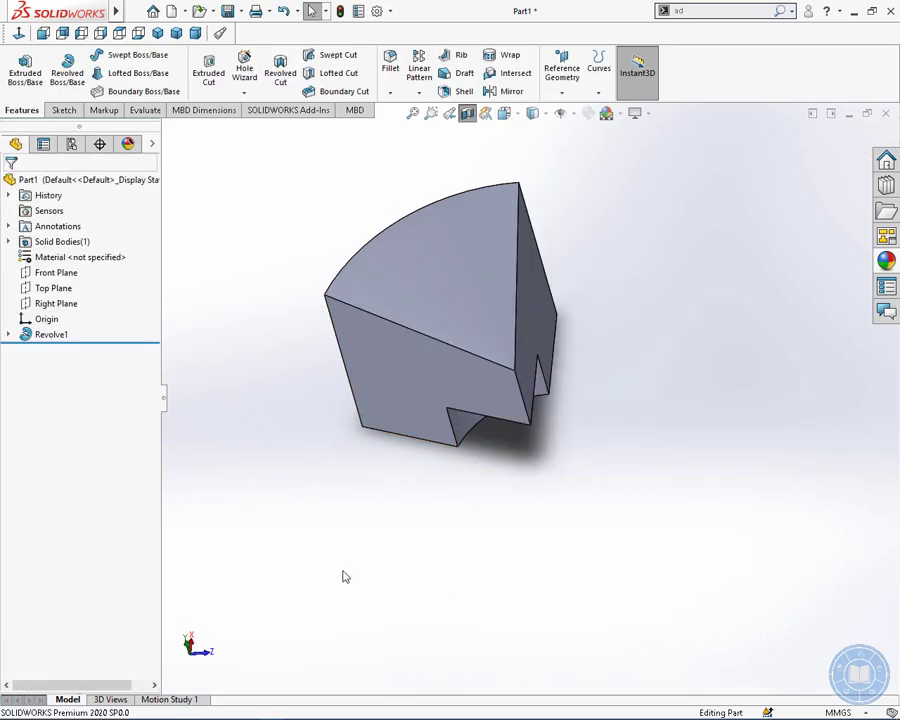
mouse_move(344, 575)
middle_mouse_down()
mouse_move(350, 554)
mouse_move(293, 492)
mouse_move(327, 569)
middle_mouse_up()
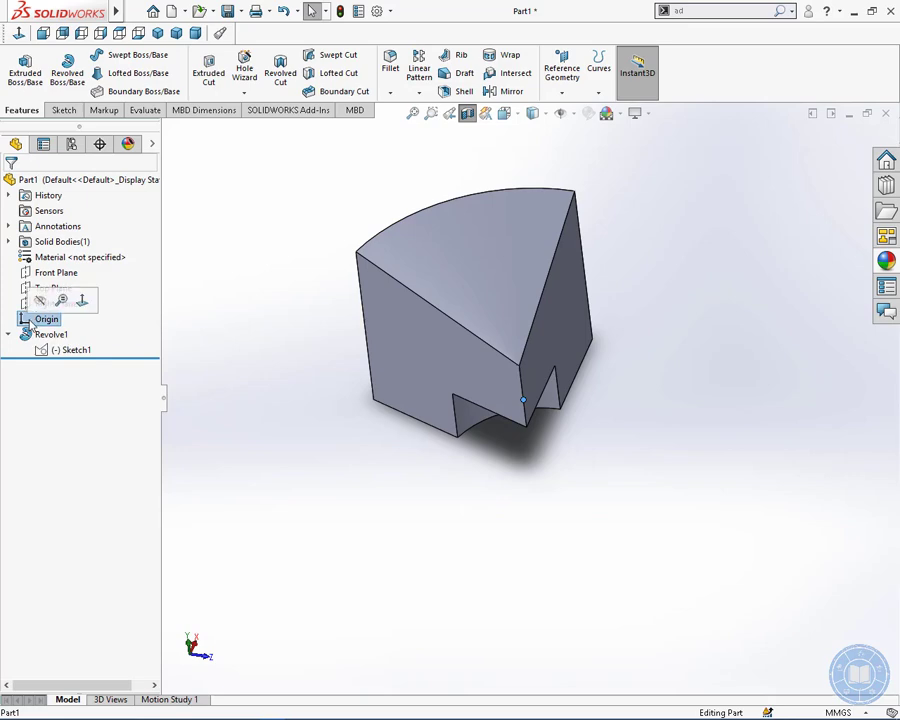
Examine where the part origin lies on the sectioned solid's central edge, up close and from several angles
right_click(31, 324)
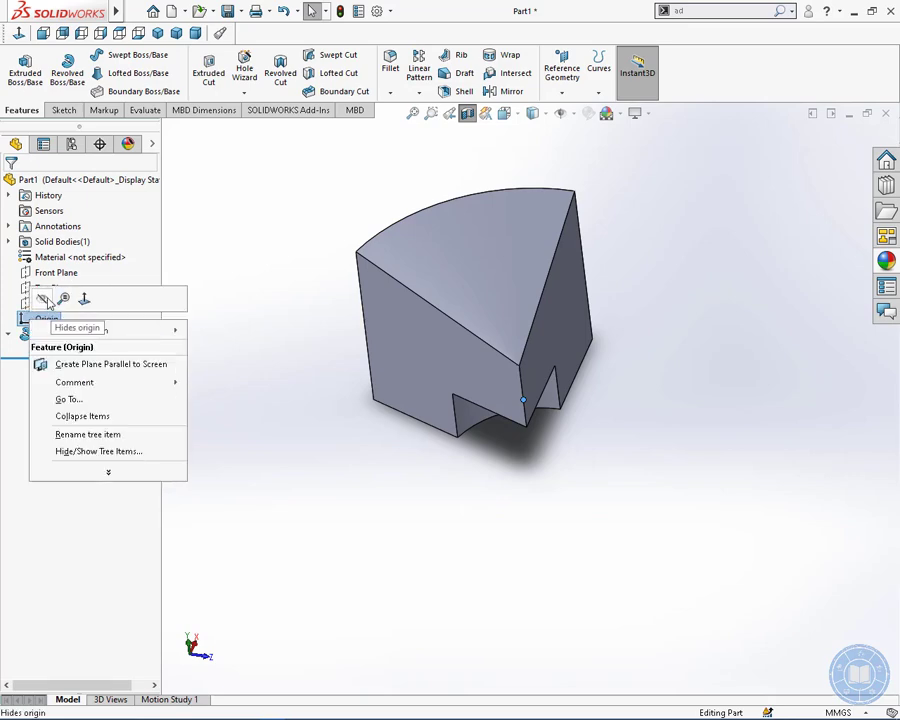
scroll(495, 398, "down", 5)
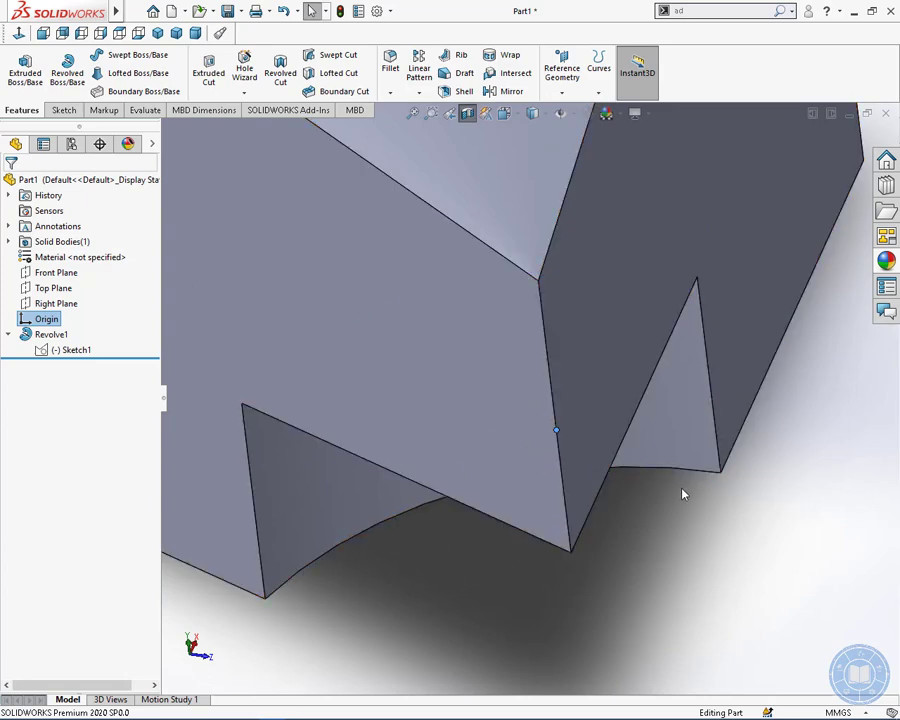
scroll(452, 533, "up", 3)
middle_click_drag(378, 556, 420, 523)
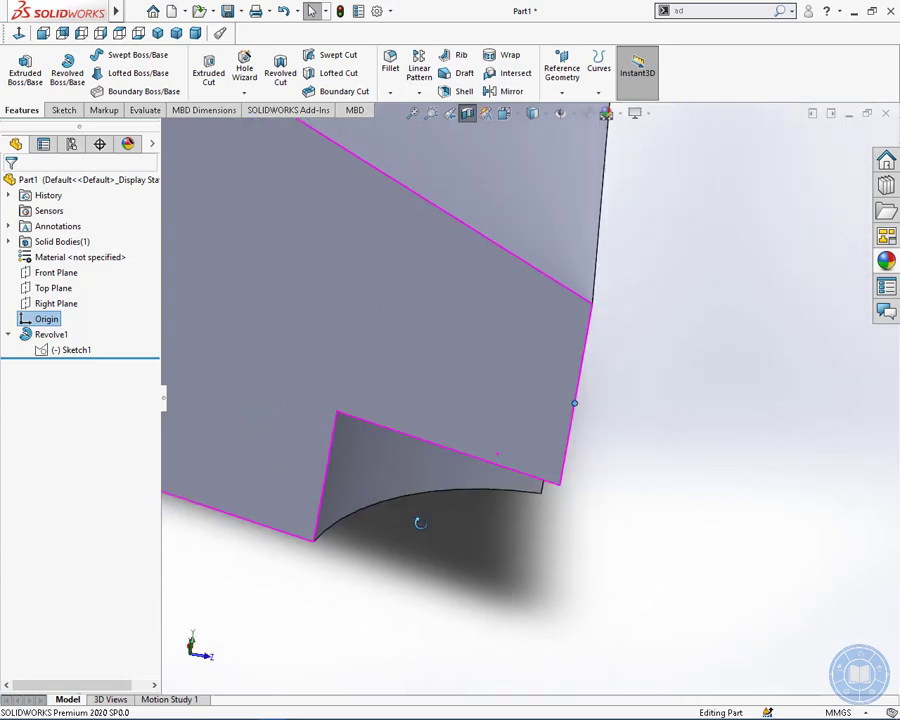
scroll(505, 460, "up", 4)
scroll(505, 435, "down", 2)
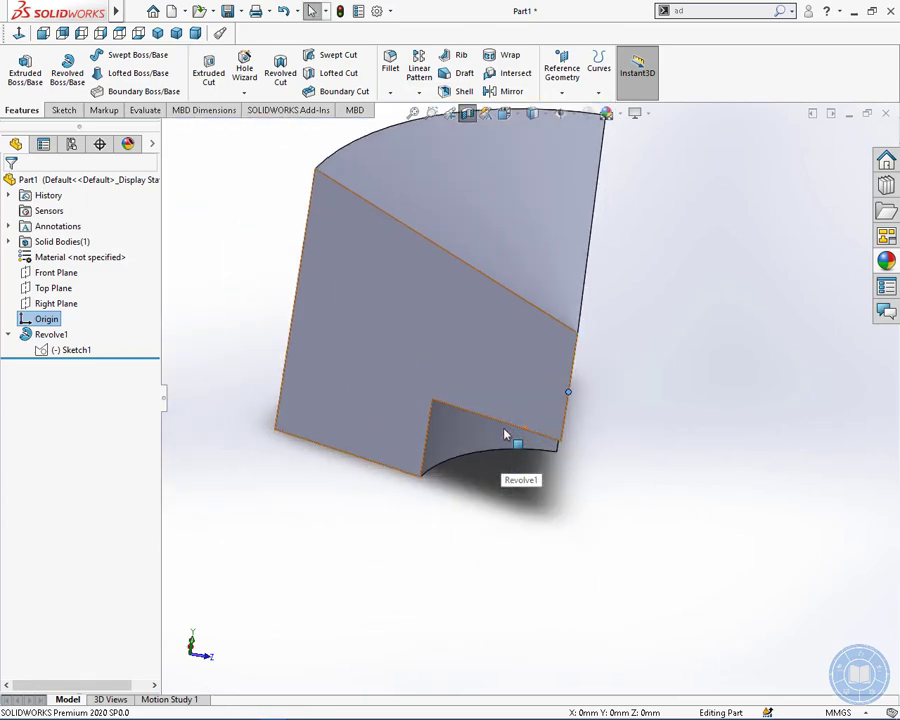
scroll(478, 386, "down", 2)
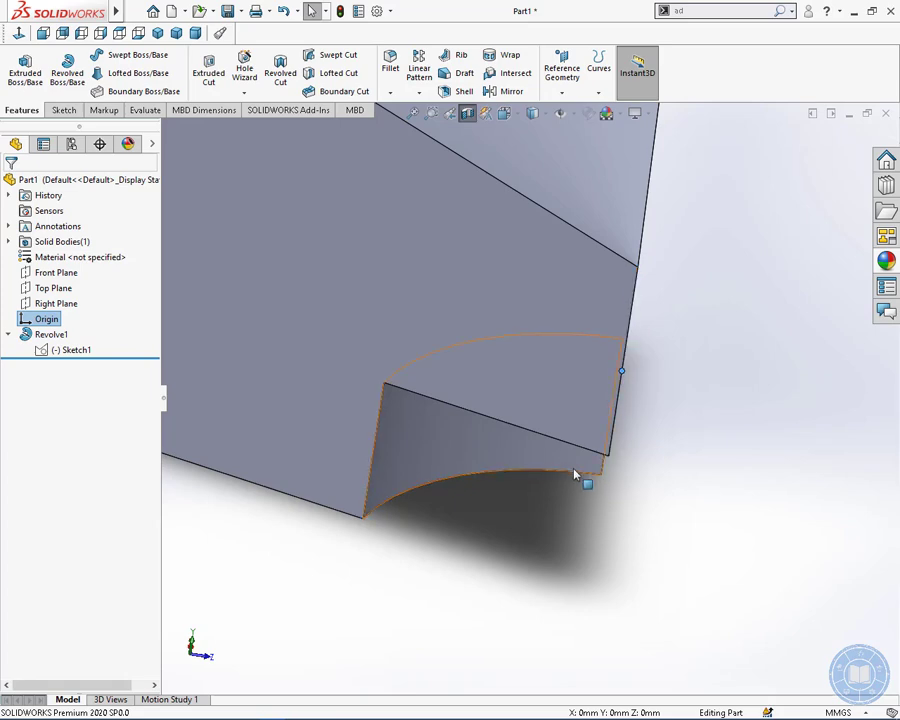
middle_click_drag(578, 593, 504, 608)
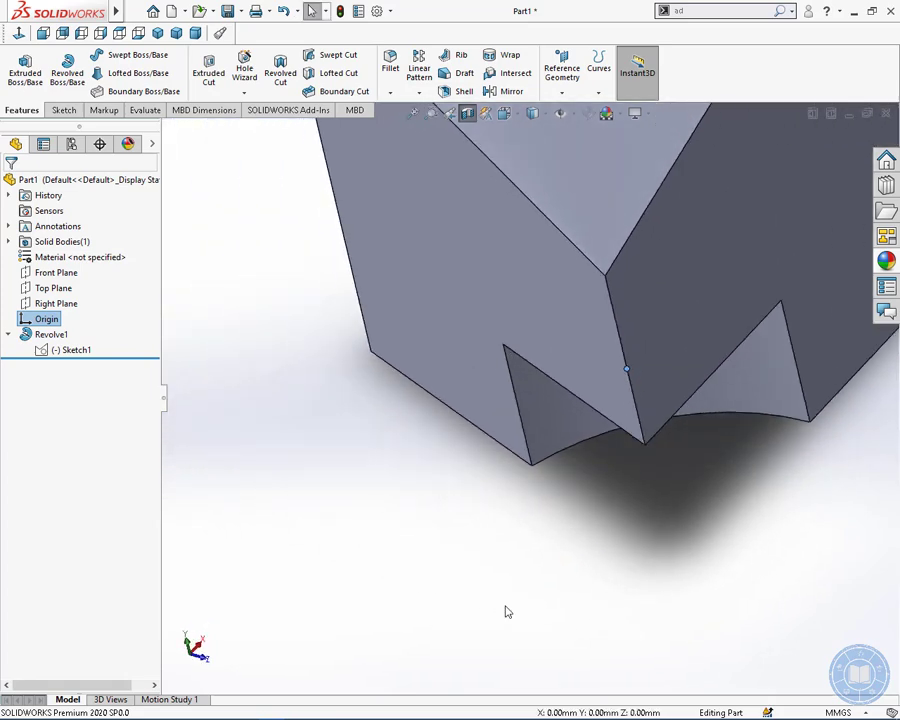
Compare the coordinate triad's axis directions with the sectioned solid around its origin
left_click(627, 370)
middle_click_drag(238, 648, 212, 641)
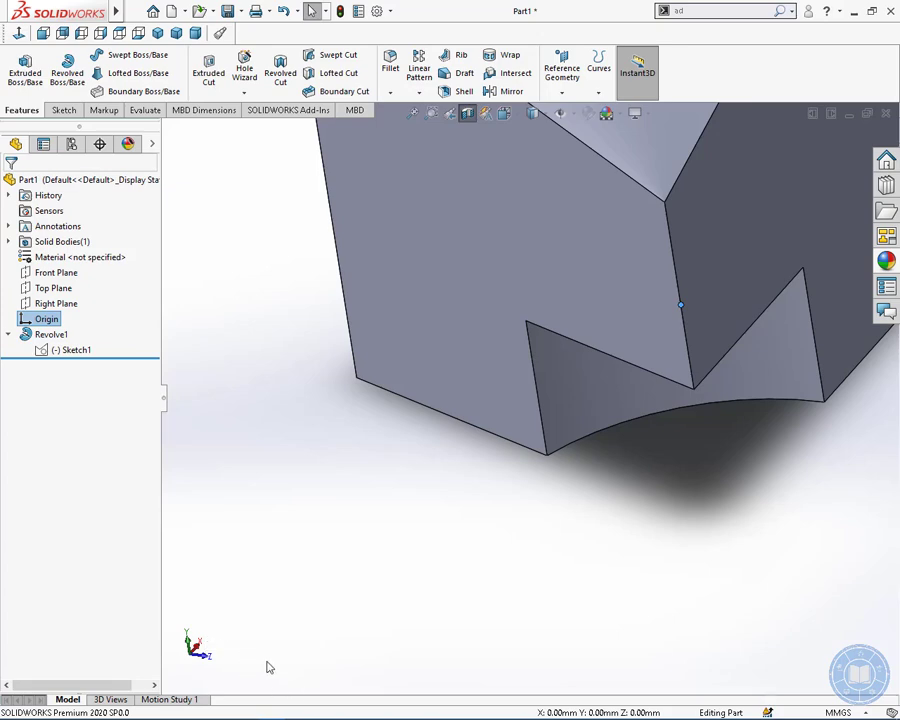
mouse_move(240, 662)
middle_mouse_down()
mouse_move(245, 671)
mouse_move(225, 654)
middle_mouse_up()
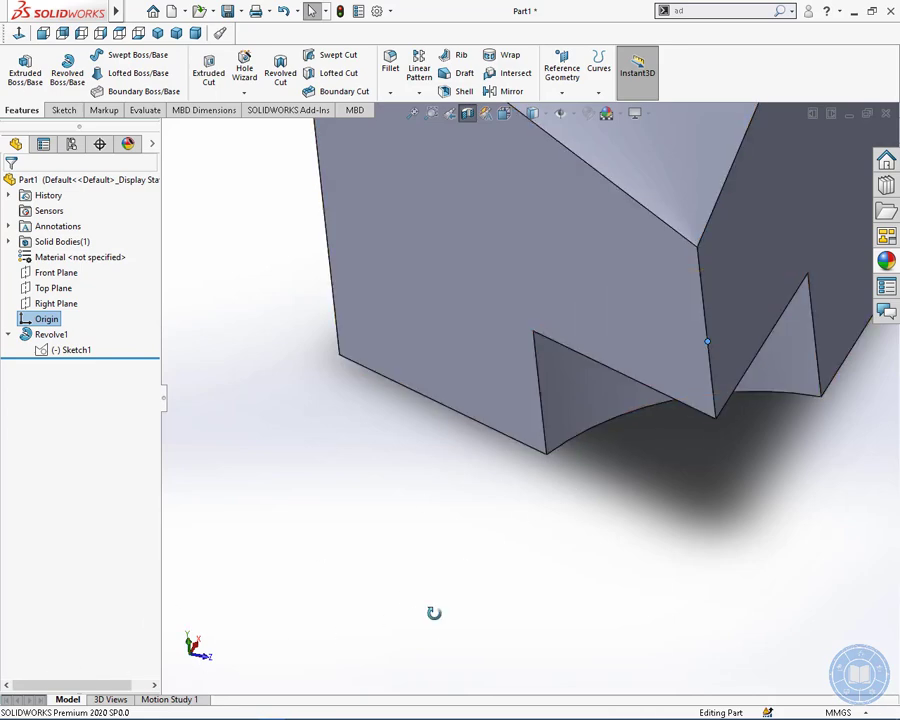
middle_click_drag(434, 613, 309, 613)
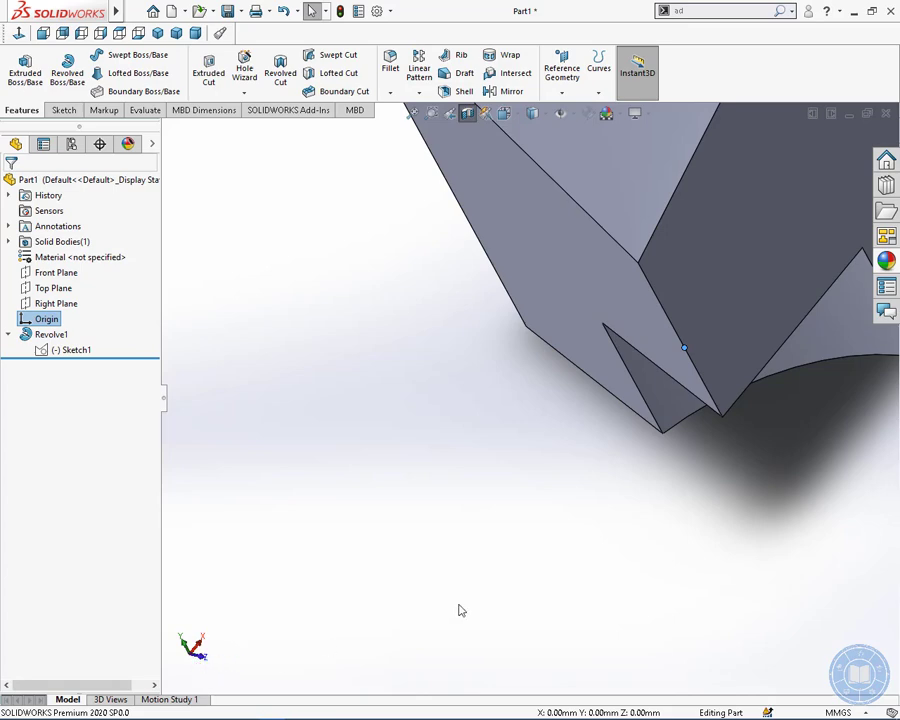
scroll(633, 510, "up", 5)
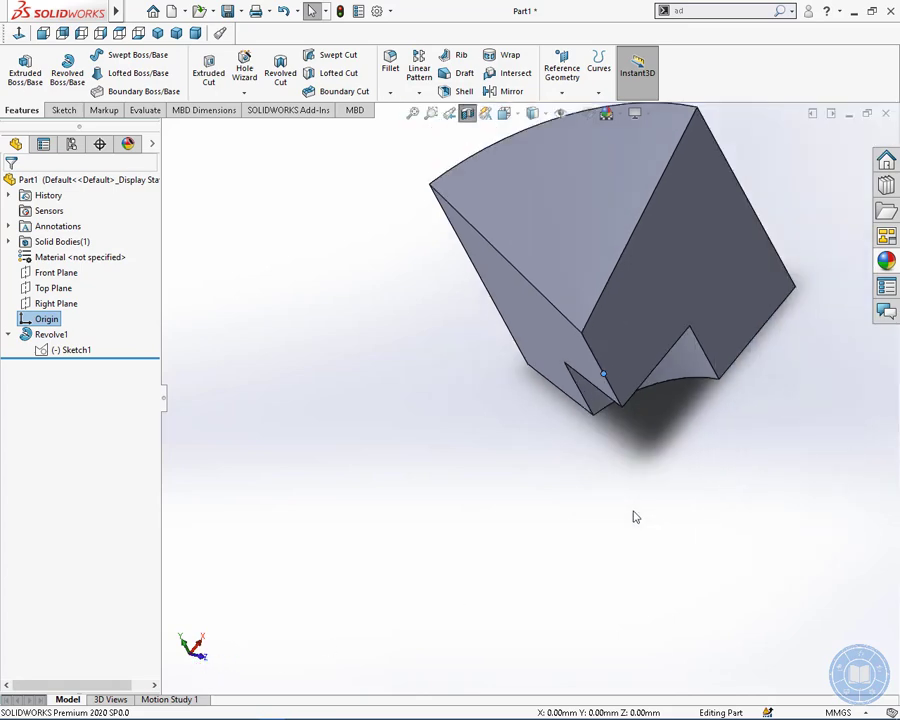
scroll(645, 425, "down", 6)
scroll(670, 446, "up", 3)
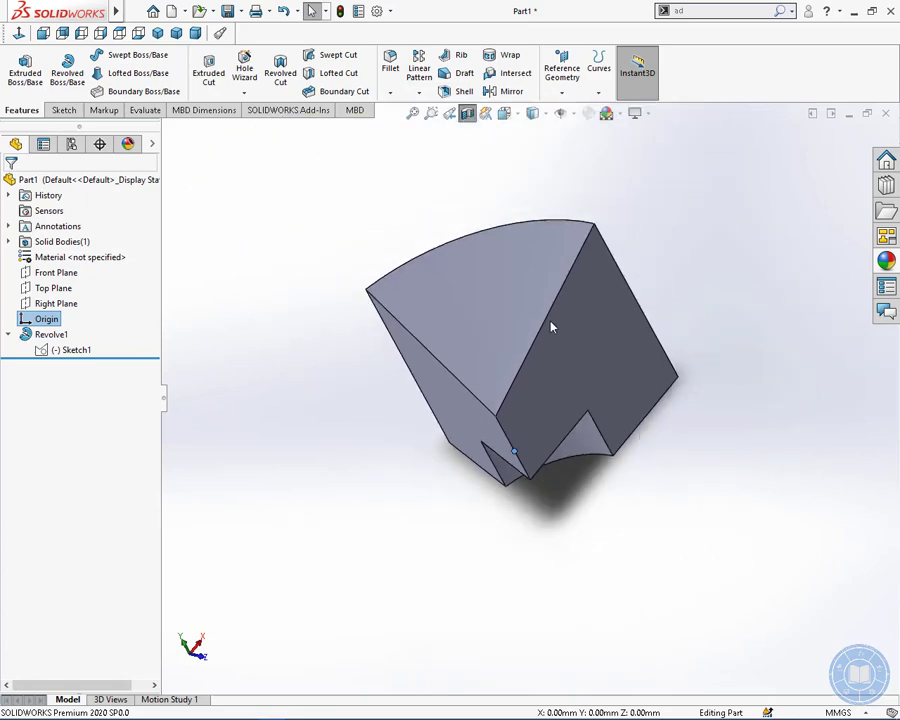
scroll(530, 360, "down", 2)
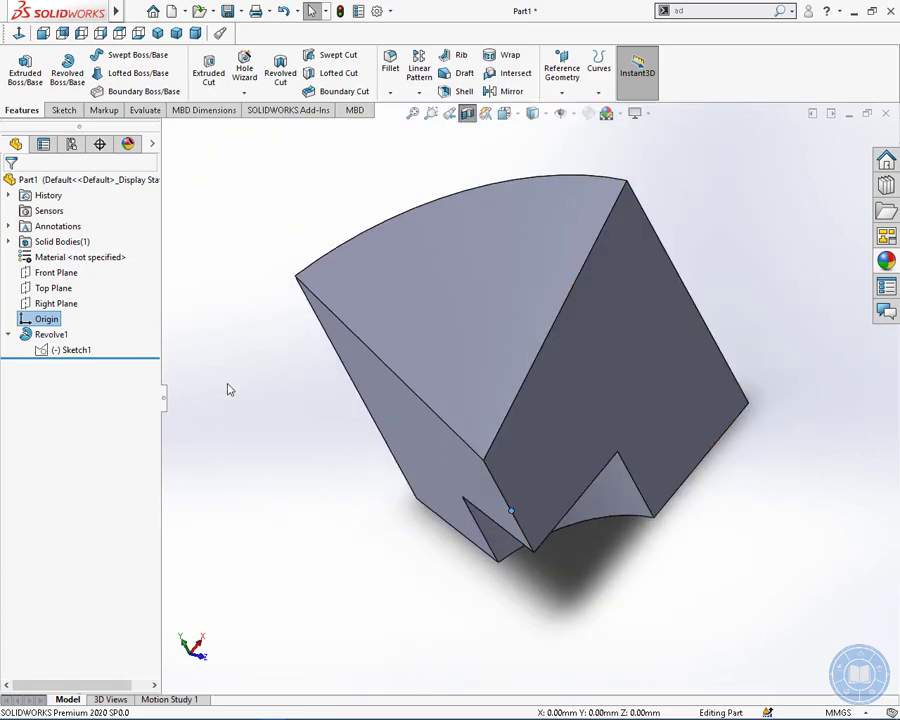
Highlight the Front Plane and examine how it passes through the revolved solid
left_click(55, 272)
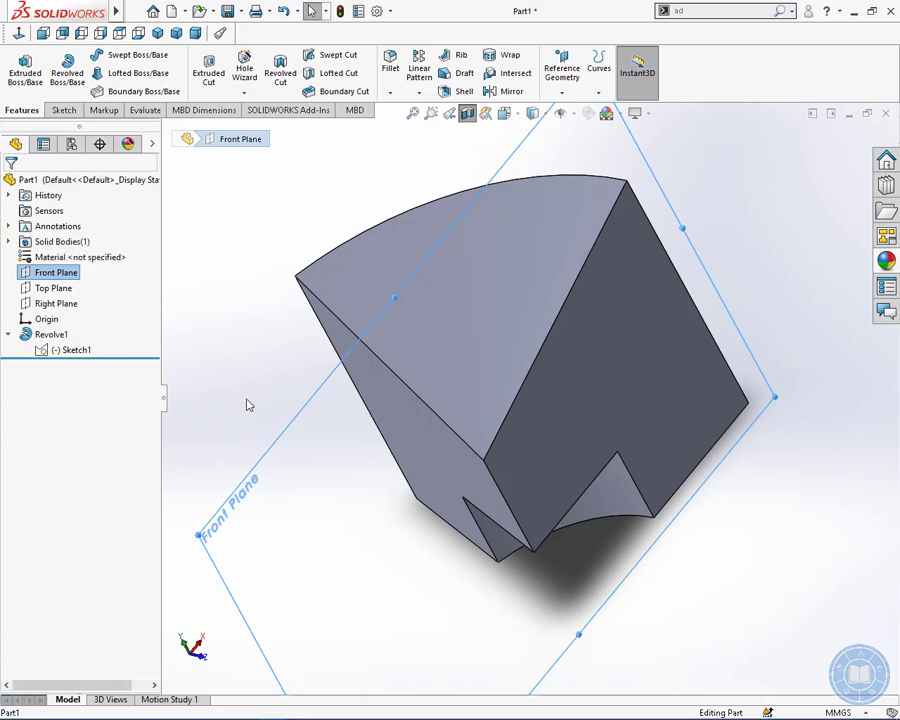
scroll(253, 420, "up", 1)
scroll(225, 419, "up", 1)
middle_click_drag(261, 470, 378, 488)
scroll(617, 487, "up", 2)
scroll(645, 471, "down", 1)
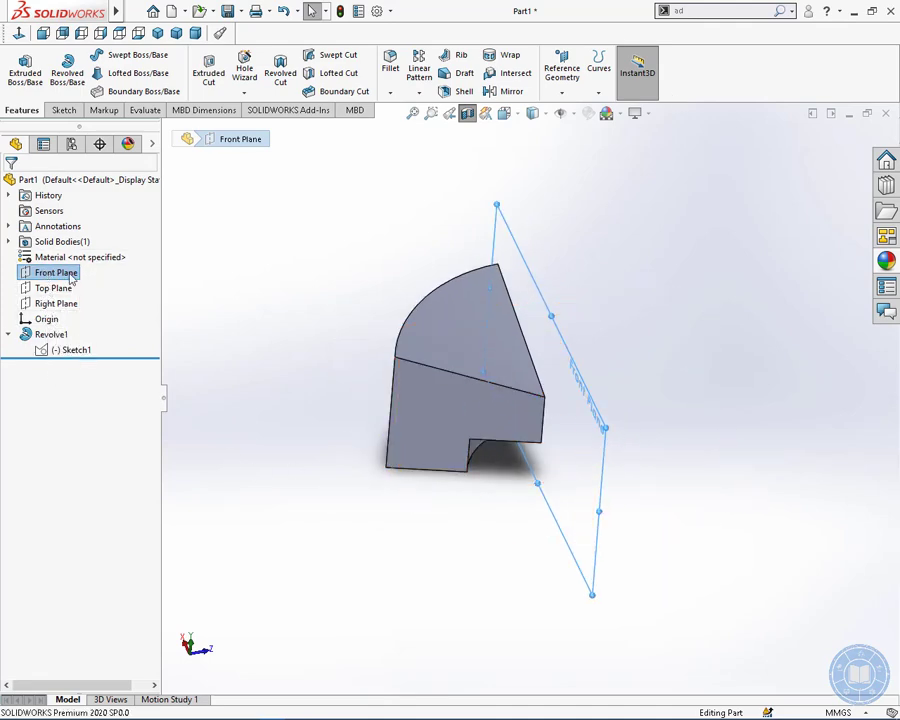
middle_click_drag(252, 398, 279, 363)
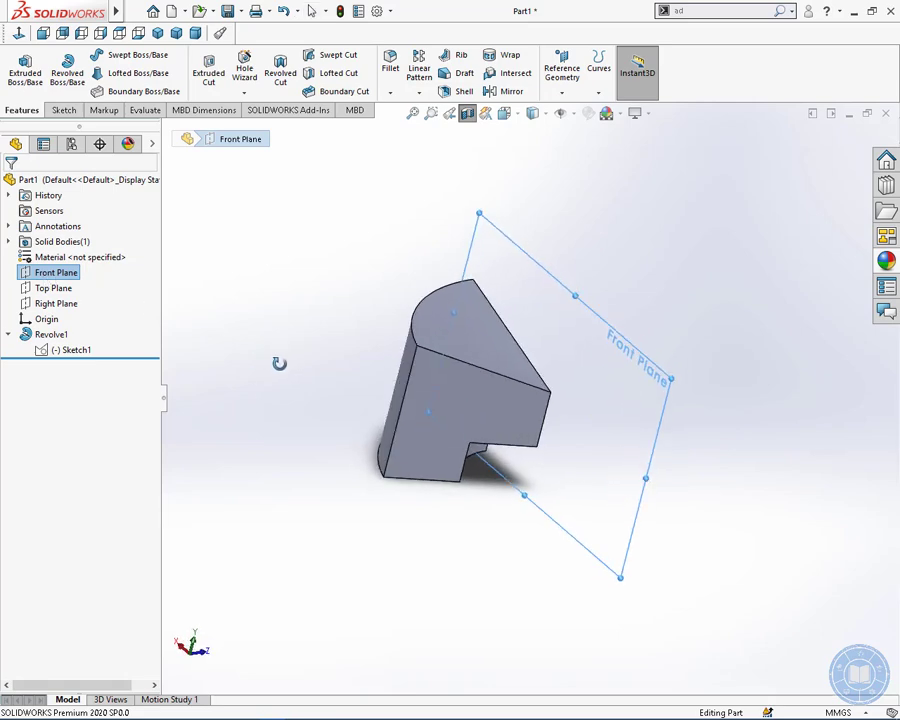
Highlight the Top Plane and the Right Plane in turn and examine their orientation relative to the solid
left_click(46, 290)
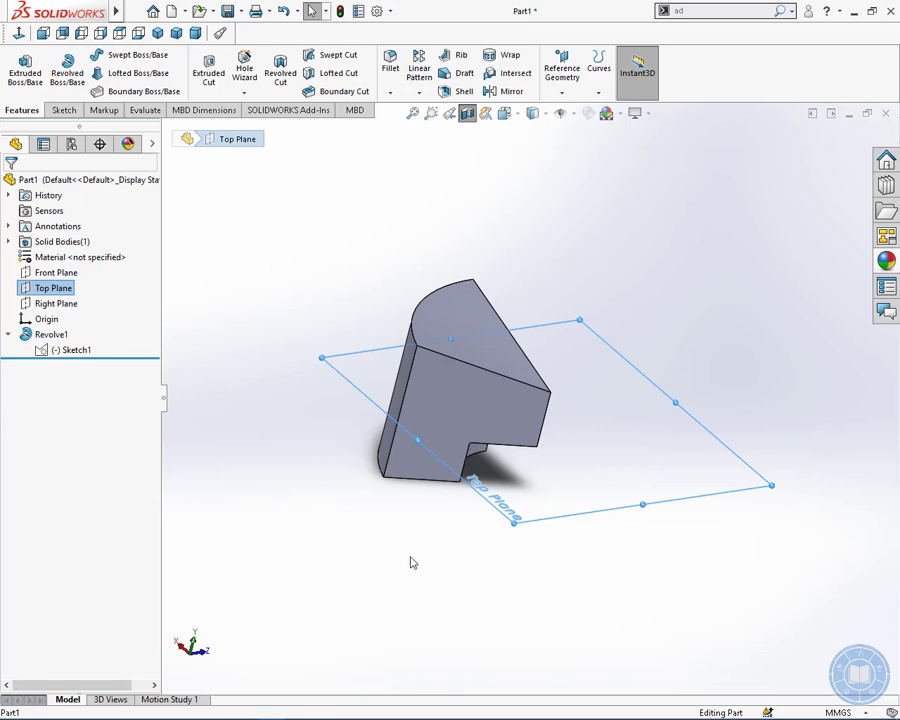
middle_click_drag(410, 563, 360, 590)
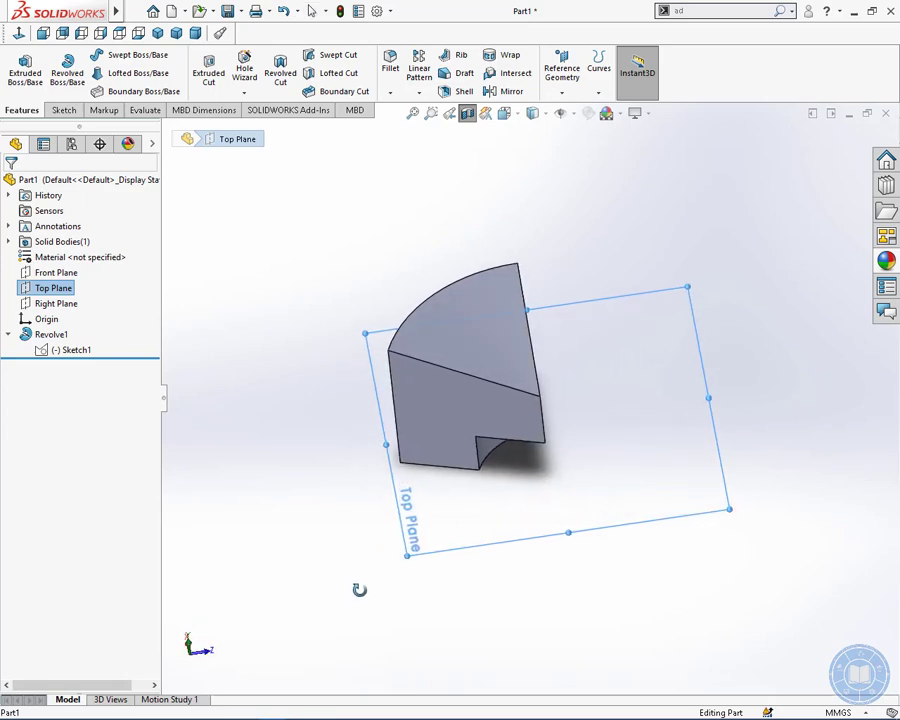
left_click(60, 304)
middle_click_drag(320, 556, 590, 420)
Compare the Front, Top and Right planes by highlighting them in turn, and clear the selection
left_click(54, 288)
left_click(55, 273)
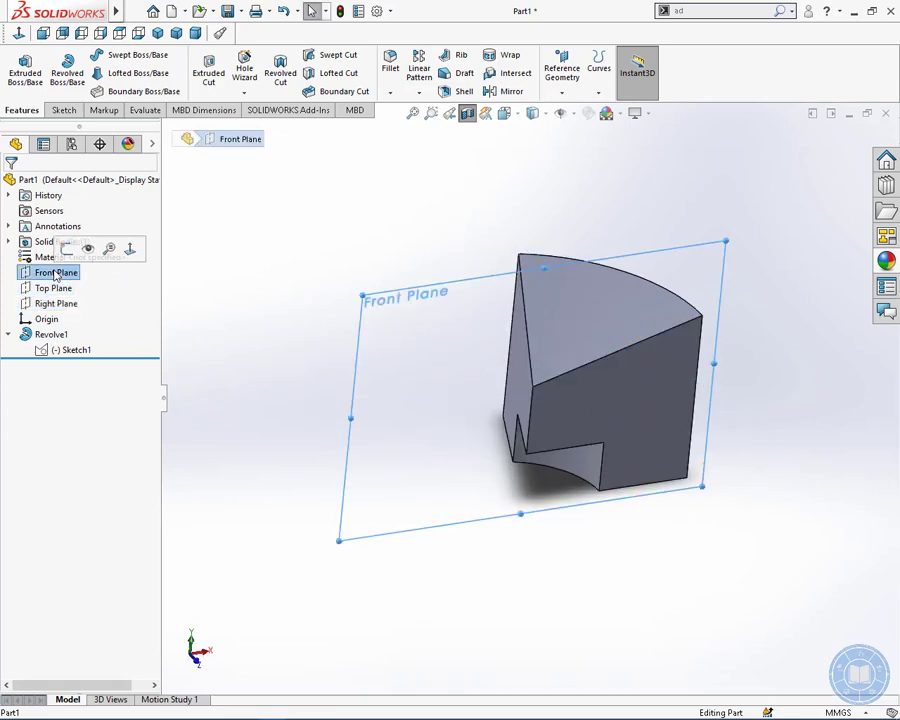
left_click(54, 288)
left_click(55, 303)
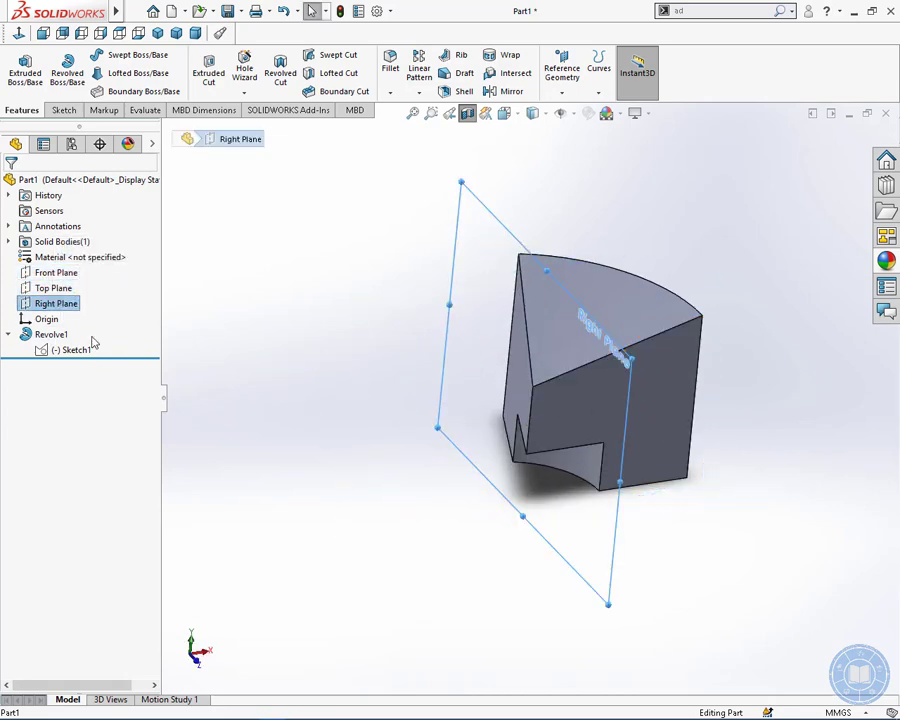
left_click(54, 288)
left_click(55, 273)
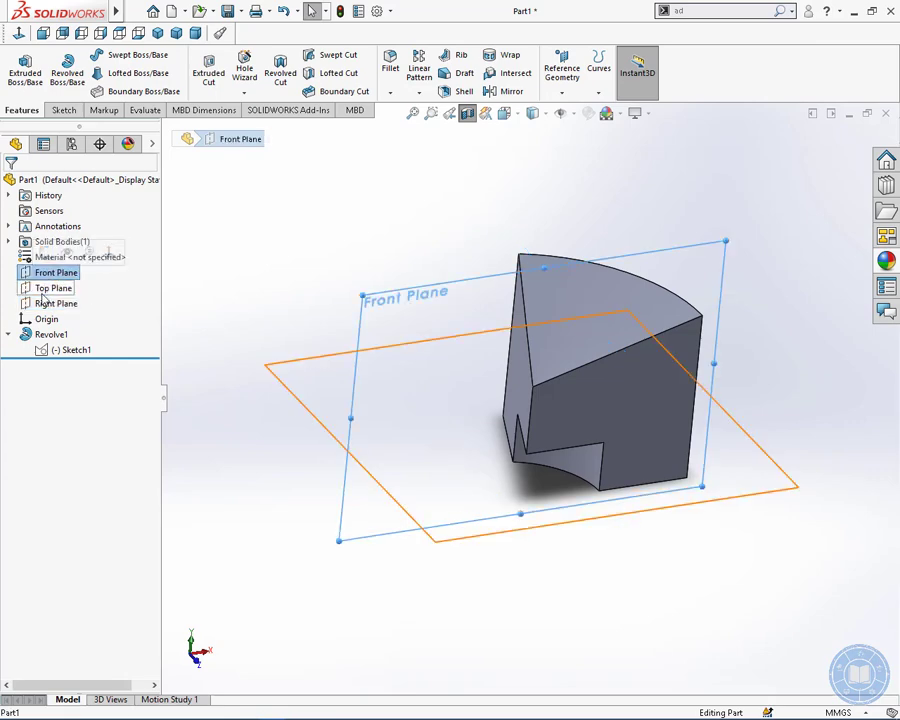
left_click(54, 288)
left_click(54, 303)
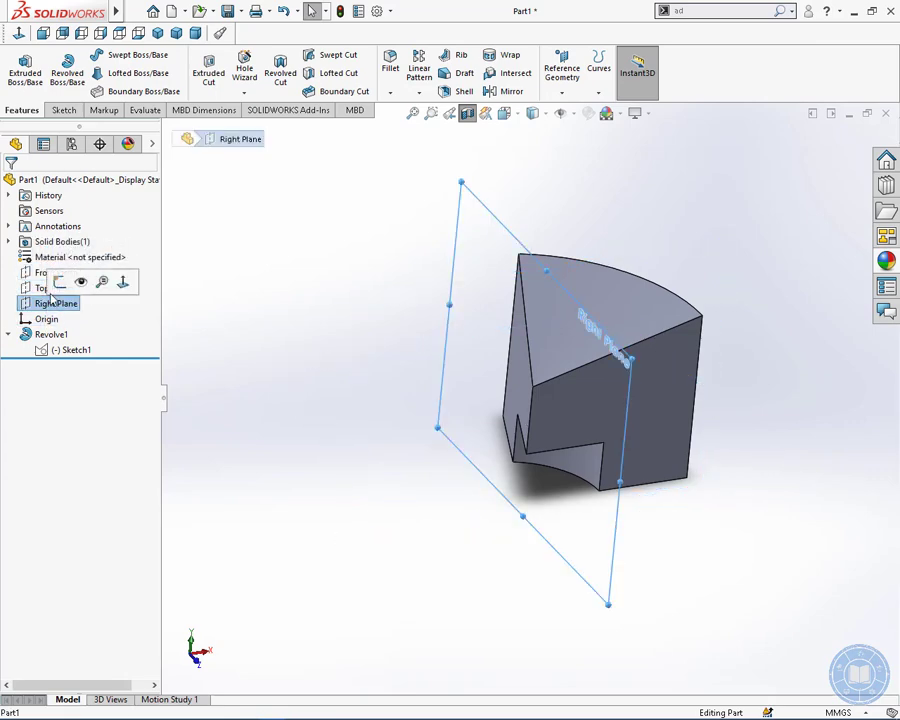
left_click(28, 288)
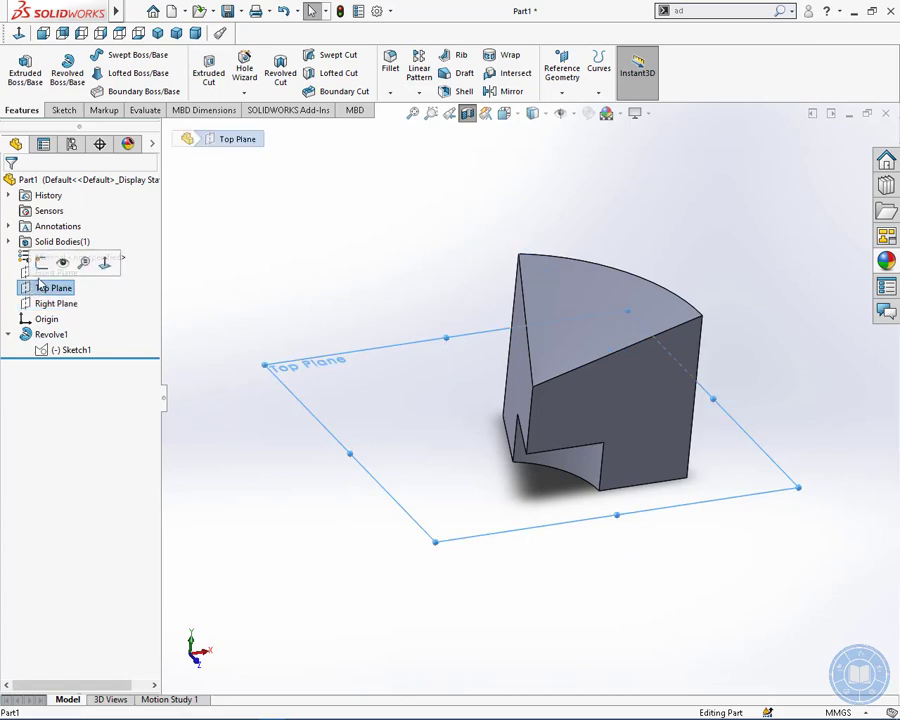
left_click(23, 275)
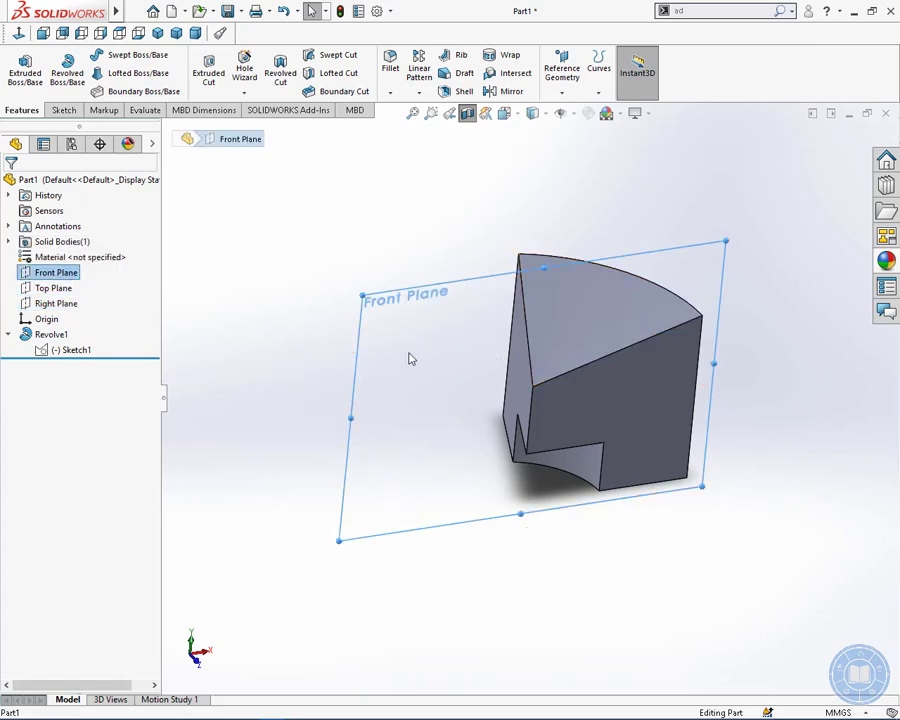
left_click(263, 438)
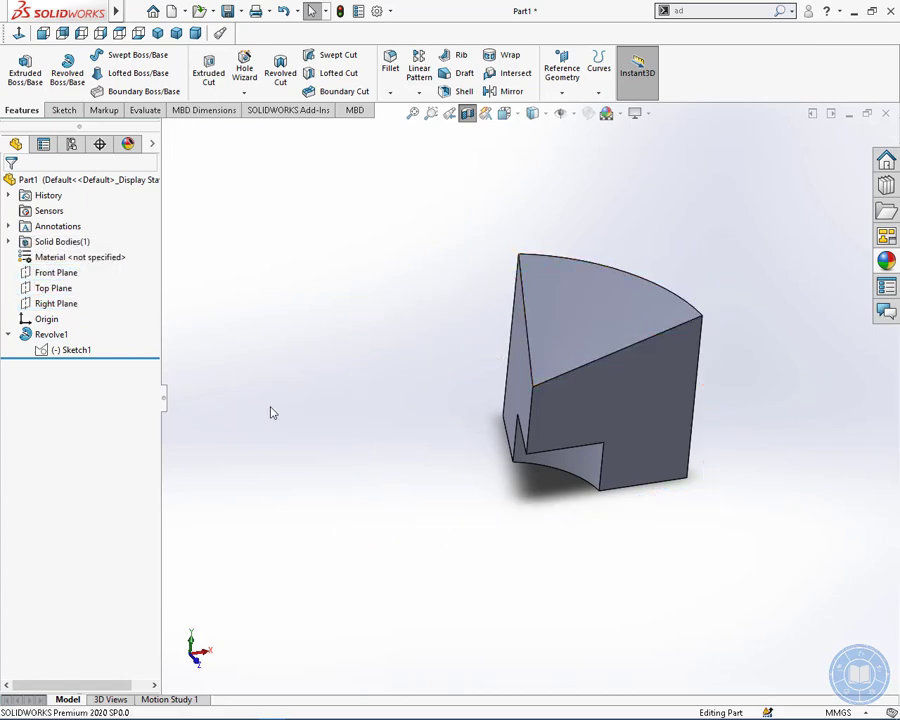
Start a sketch on the Top Plane, viewed normal to it, and draw a vertical centerline about 95 mm long through the origin
left_click(60, 288)
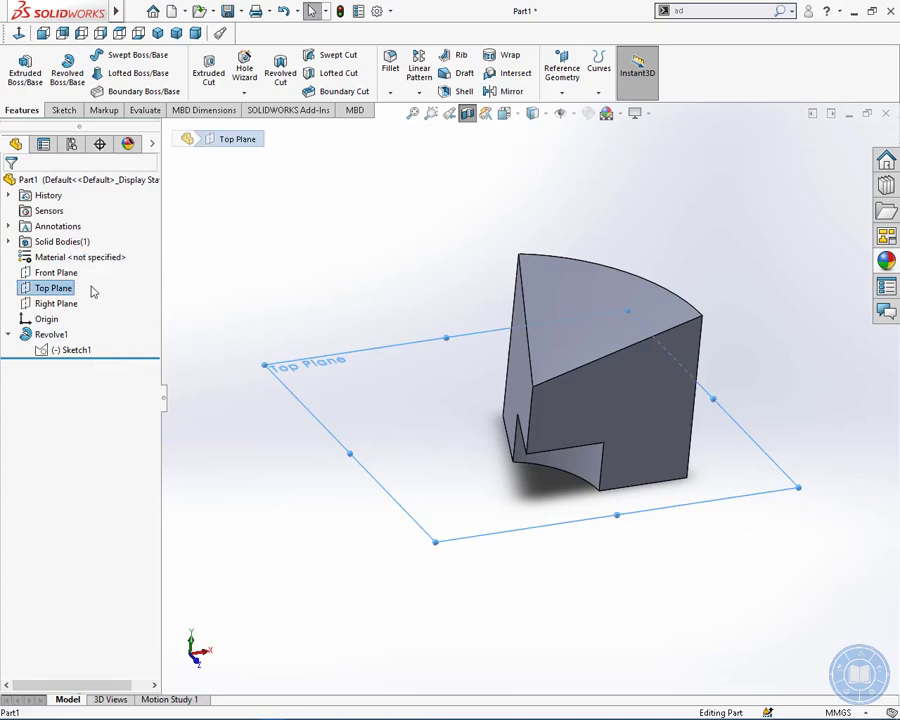
left_click(19, 33)
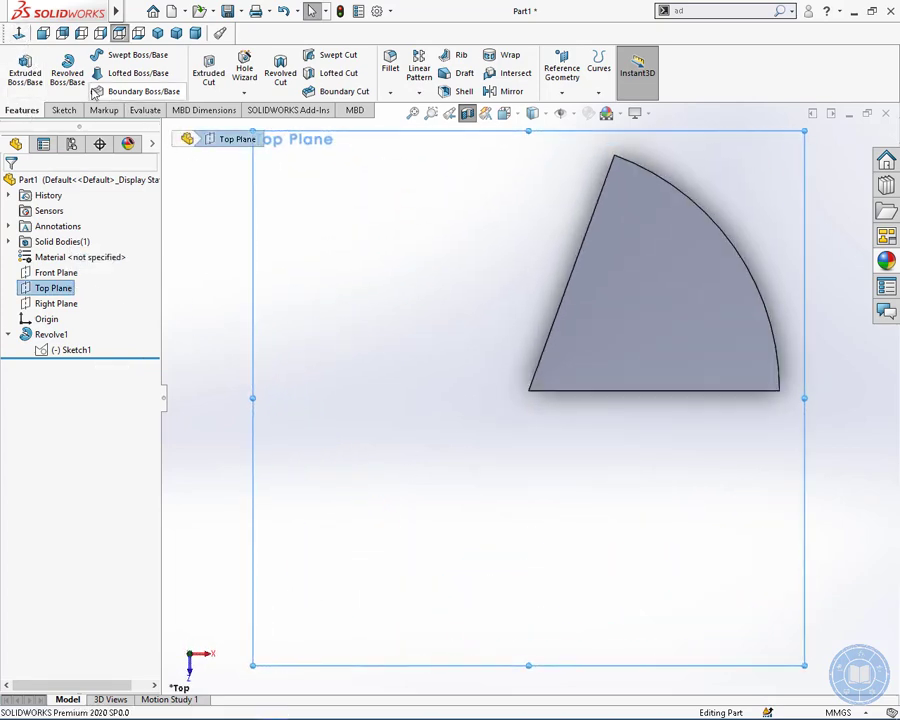
left_click(60, 110)
left_click(19, 68)
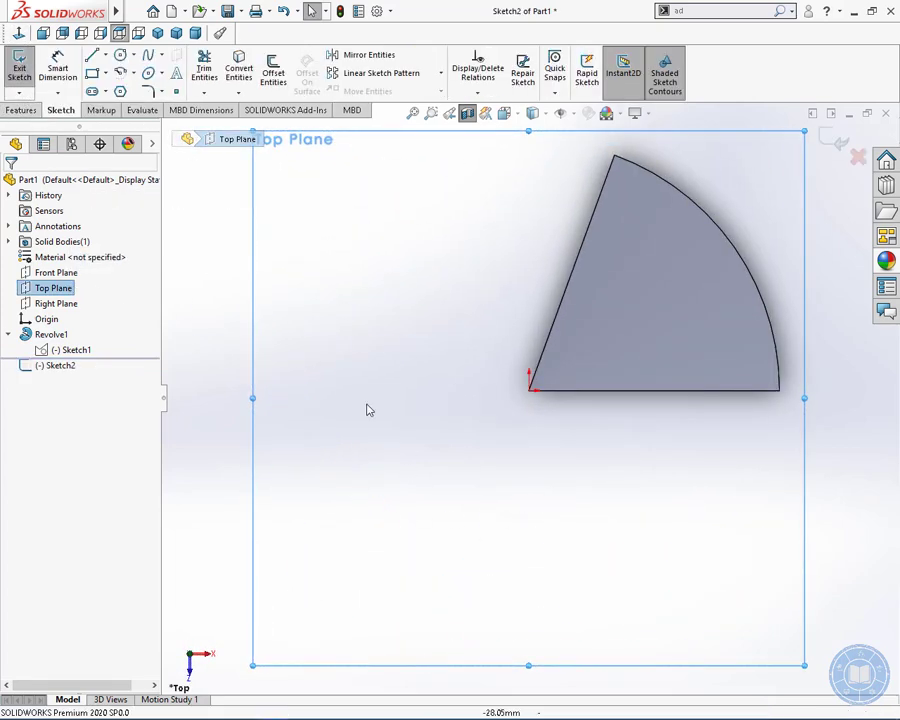
left_click(107, 56)
left_click(124, 88)
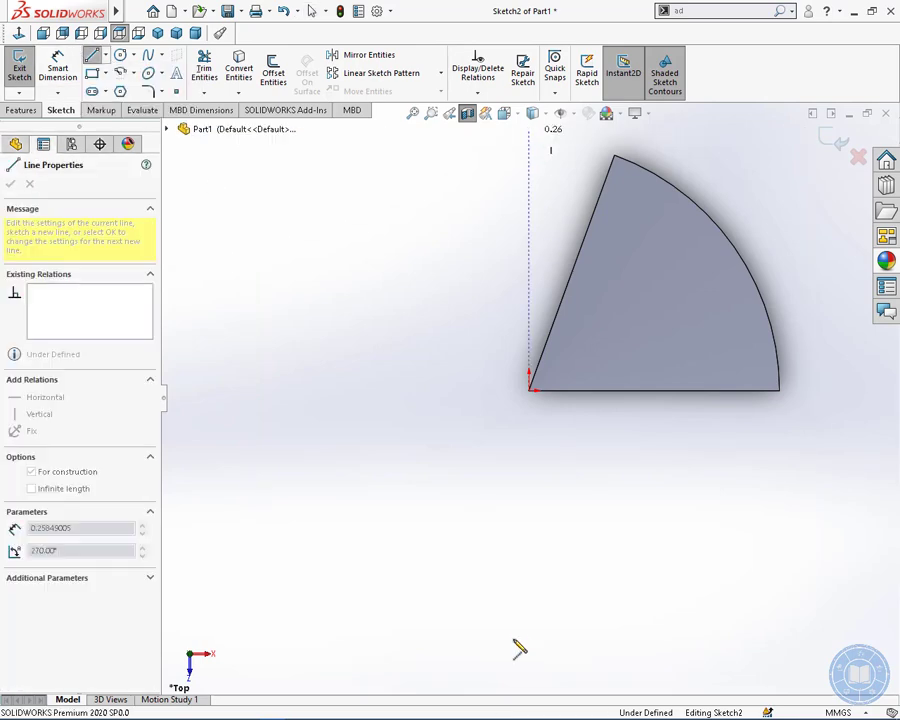
left_click(529, 647)
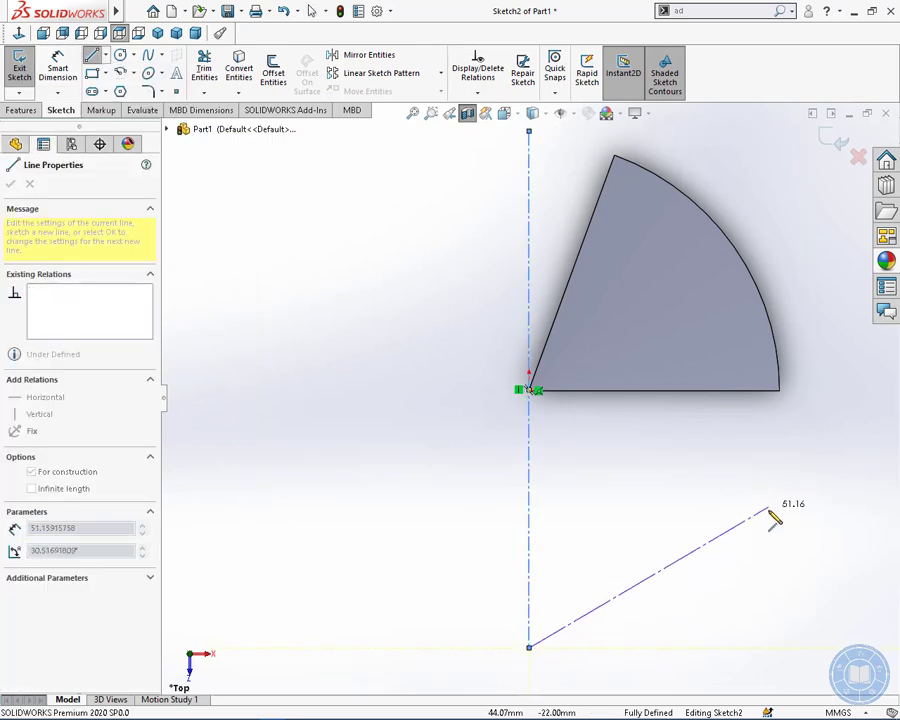
right_click(733, 521)
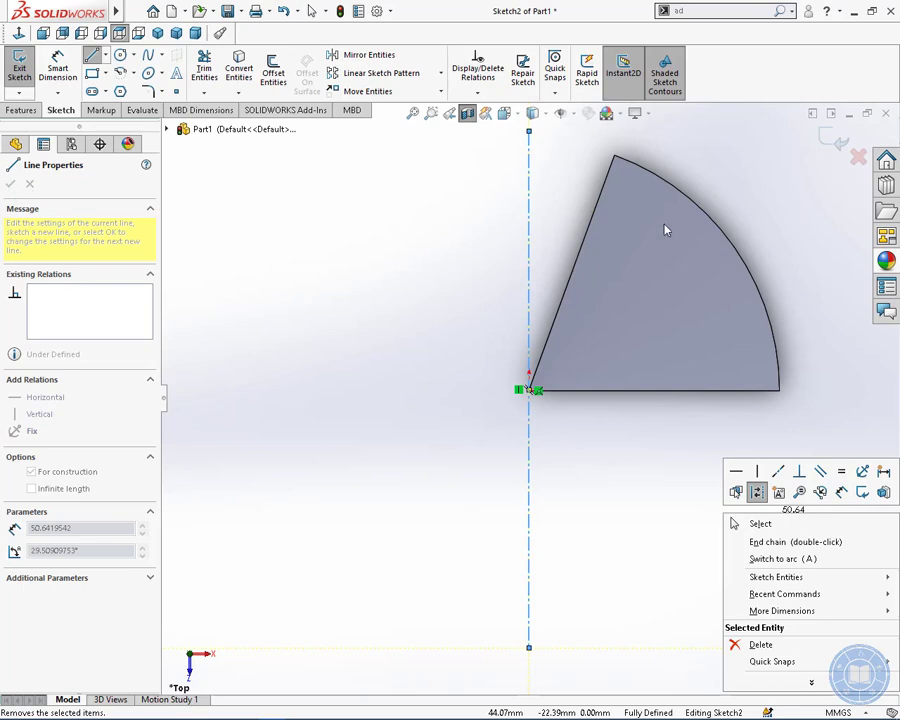
key("Escape")
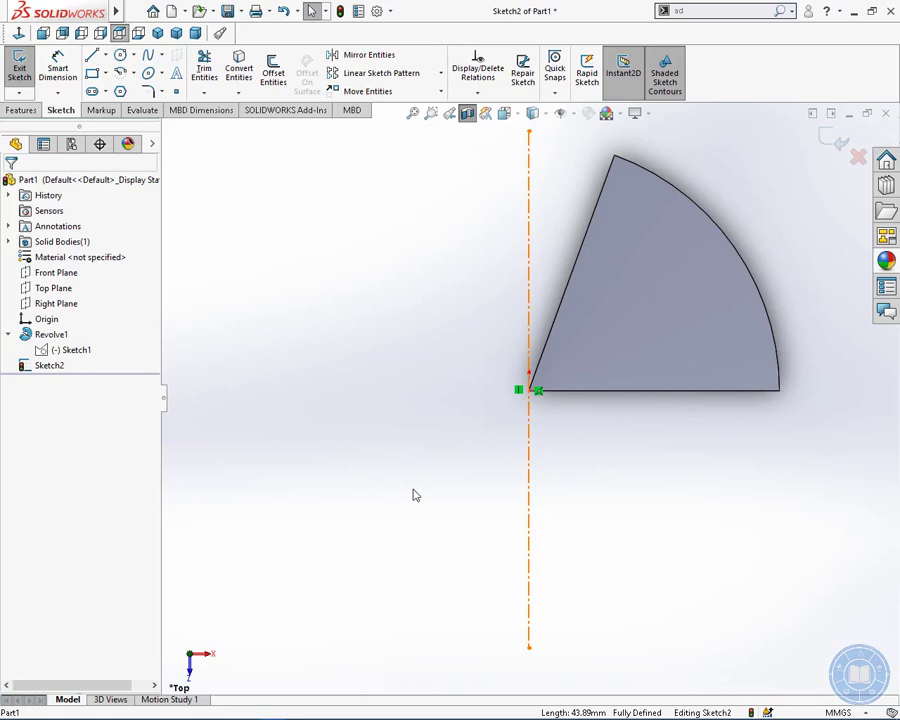
Inspect the centerline's properties, discard the Top Plane sketch and return to a 3D view of the solid
left_click(530, 188)
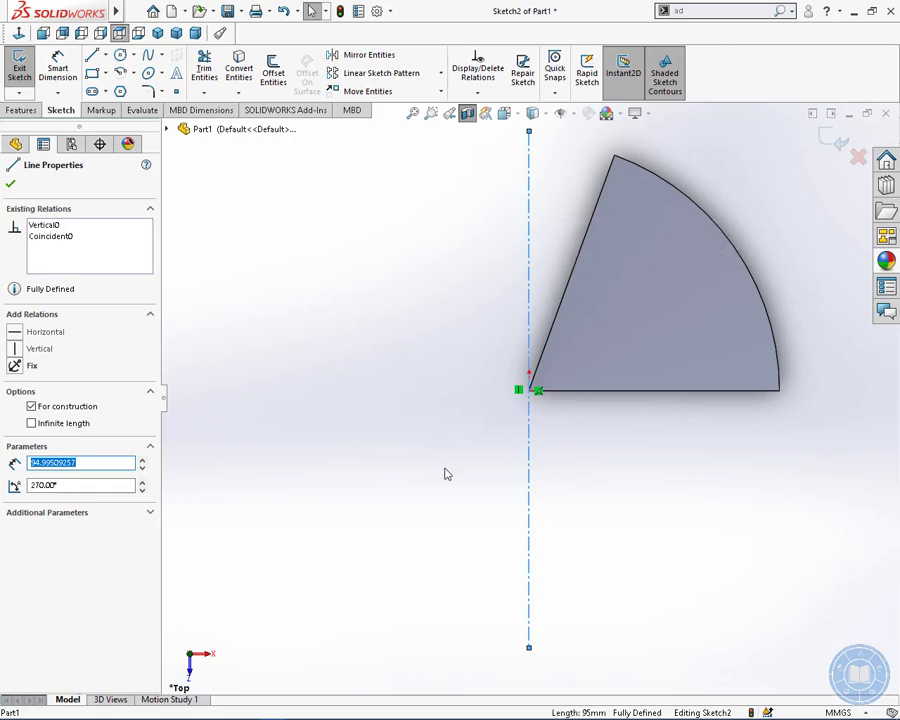
left_click(530, 516)
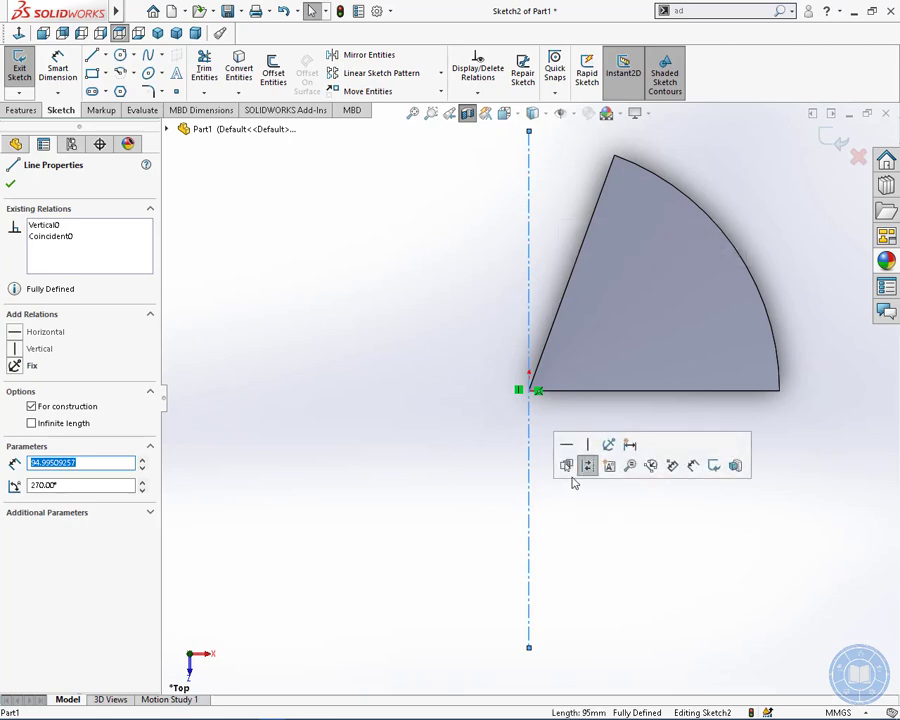
left_click(608, 582)
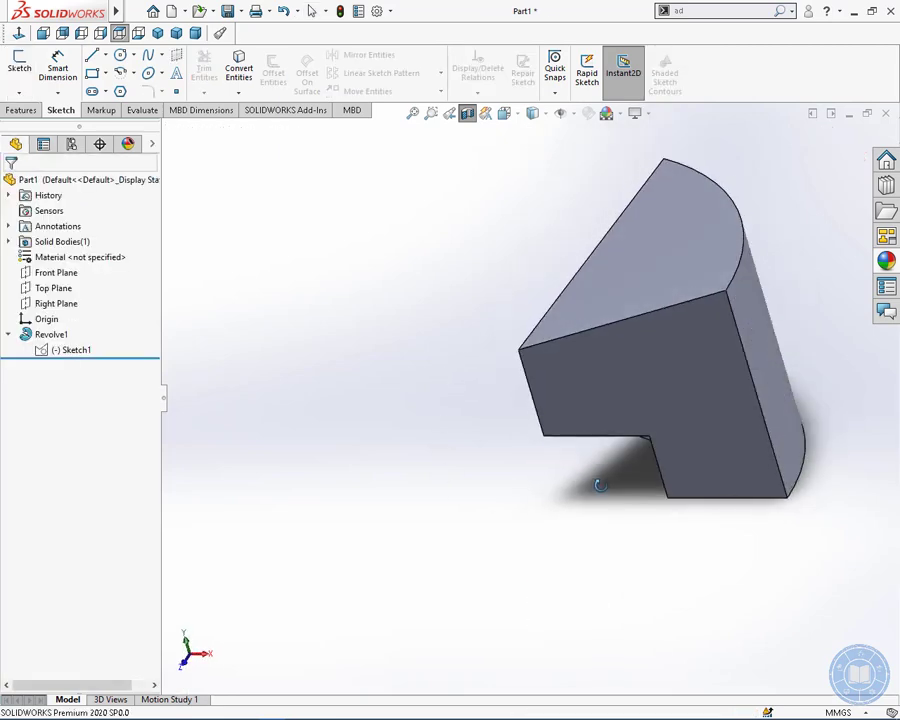
middle_click_drag(599, 484, 625, 488)
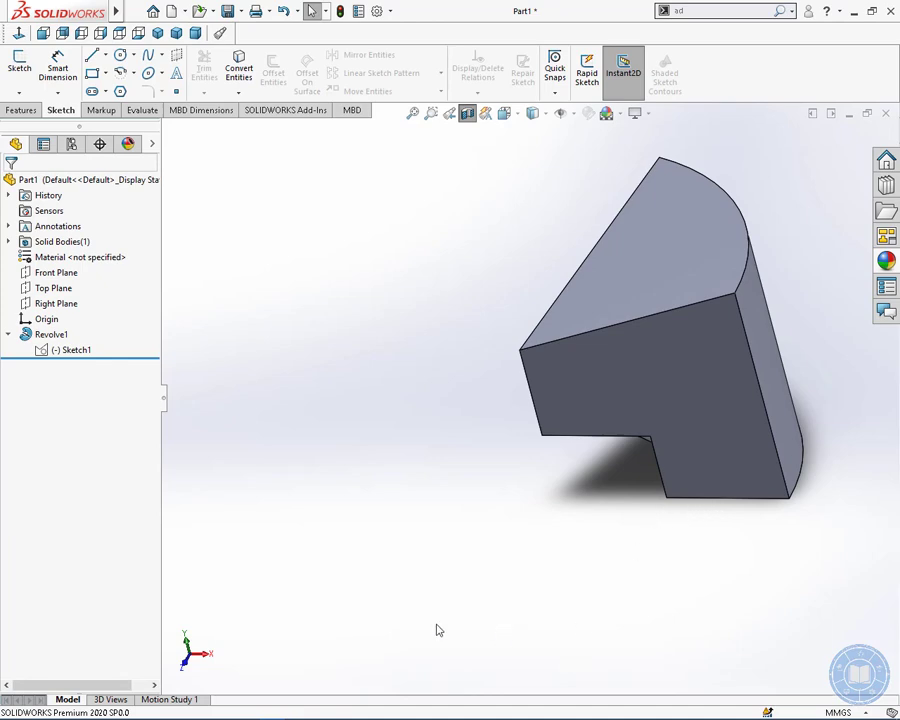
Turn off the section view and orient the complete revolved solid with its open wedge facing forward
left_click(706, 456)
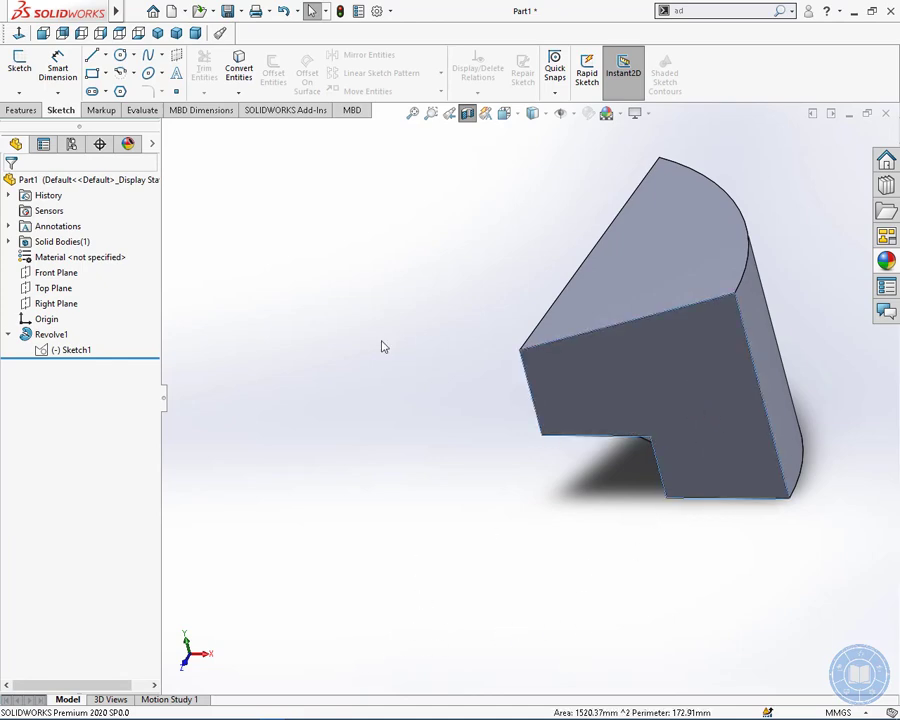
left_click(467, 113)
middle_click_drag(254, 482, 506, 528)
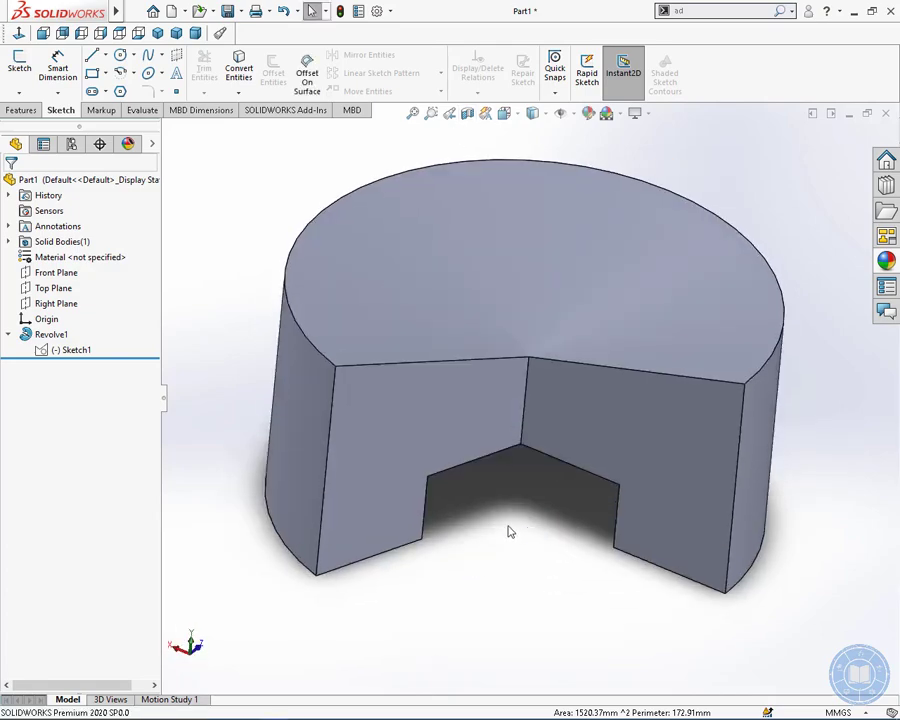
Highlight one stepped end face of the revolved solid and examine it from several angles
left_click(416, 508)
middle_click_drag(480, 623, 446, 502)
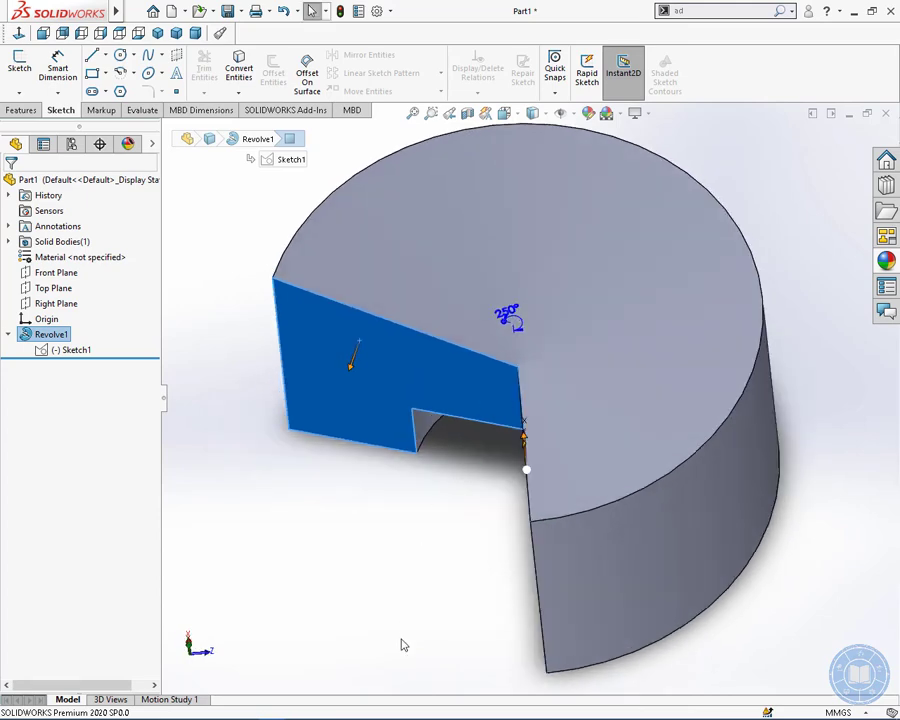
middle_click_drag(402, 643, 508, 603)
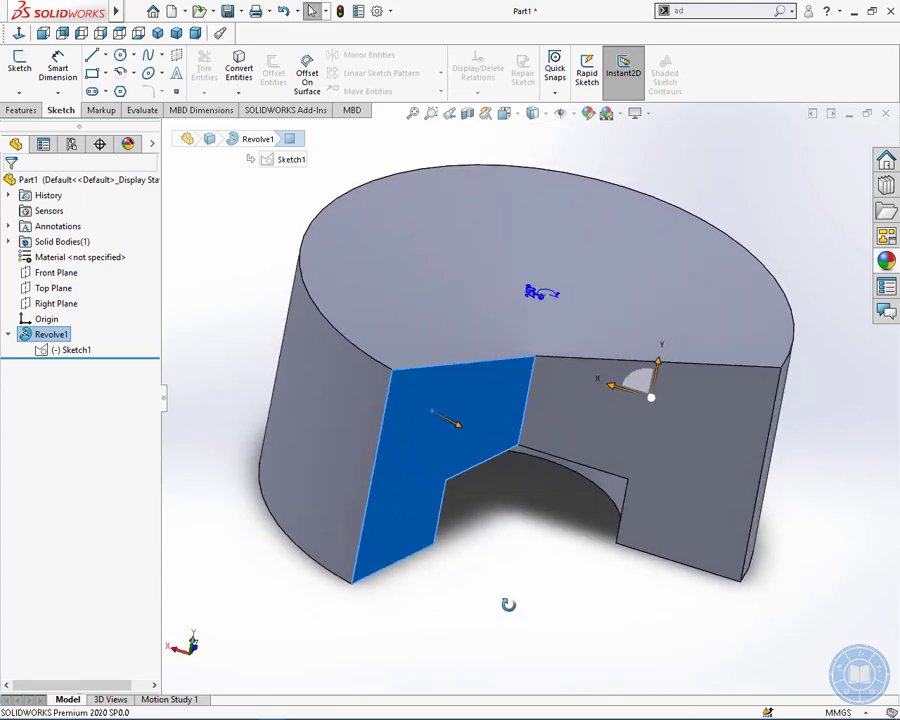
scroll(688, 360, "down", 6)
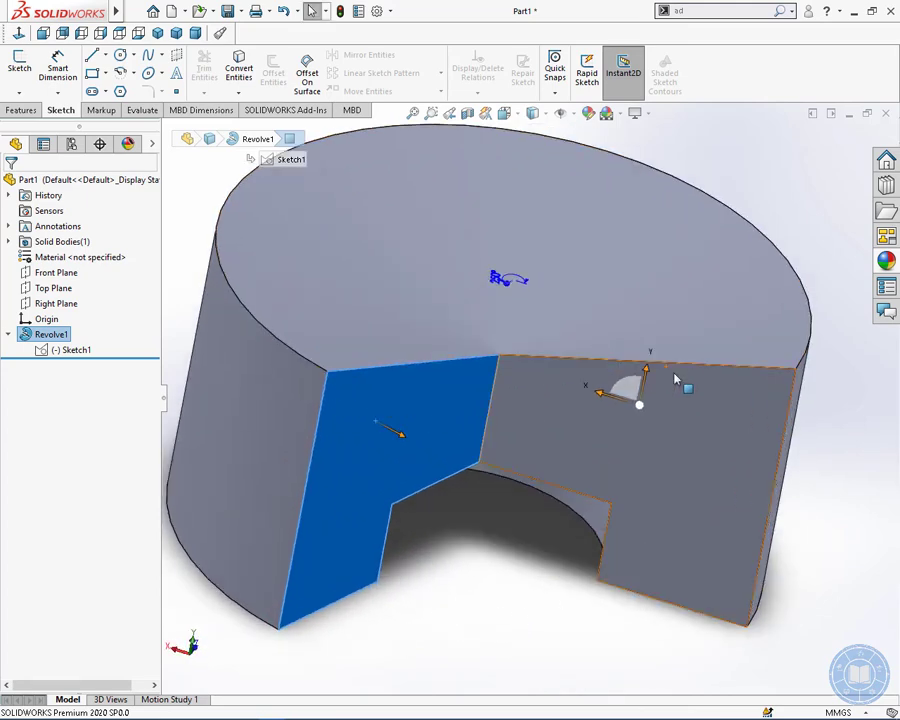
Highlight the top face and the straight edge where it meets the other stepped end face, and examine the edge up close
left_click(688, 358)
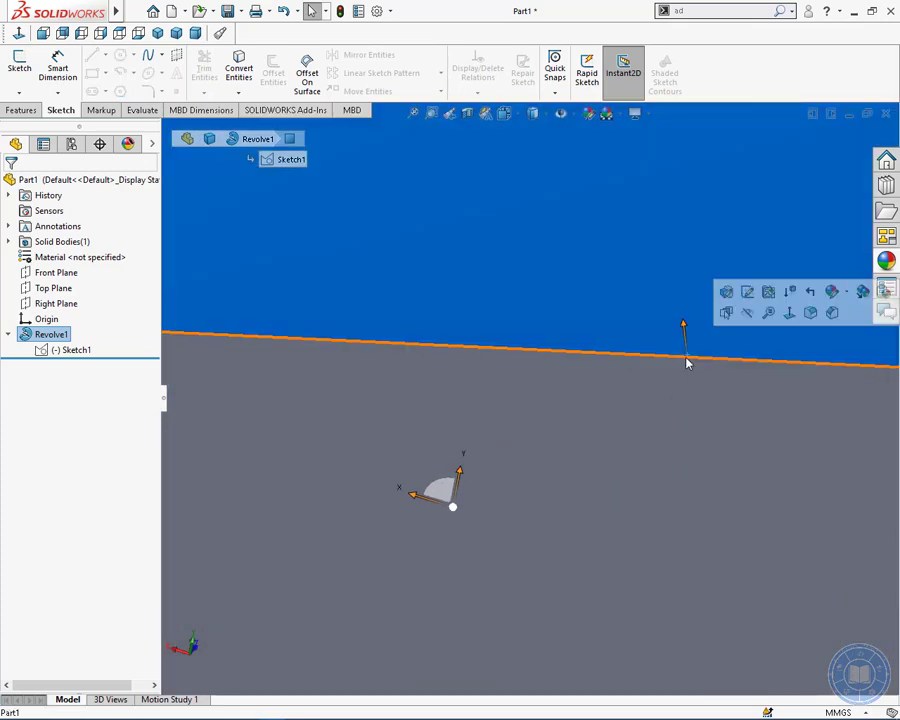
left_click(686, 358)
scroll(695, 462, "up", 5)
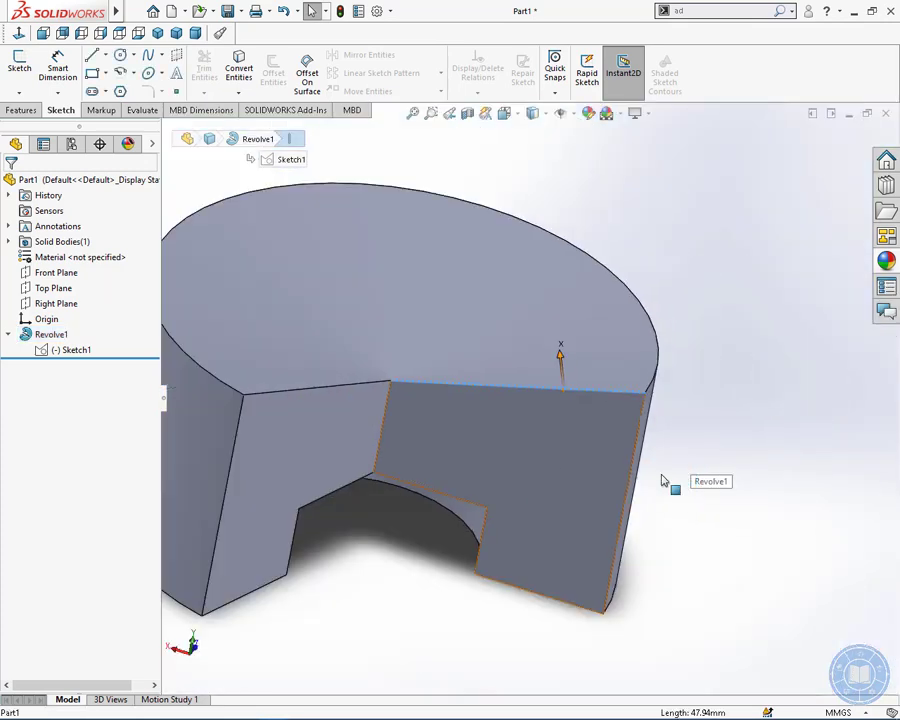
scroll(452, 396, "down", 8)
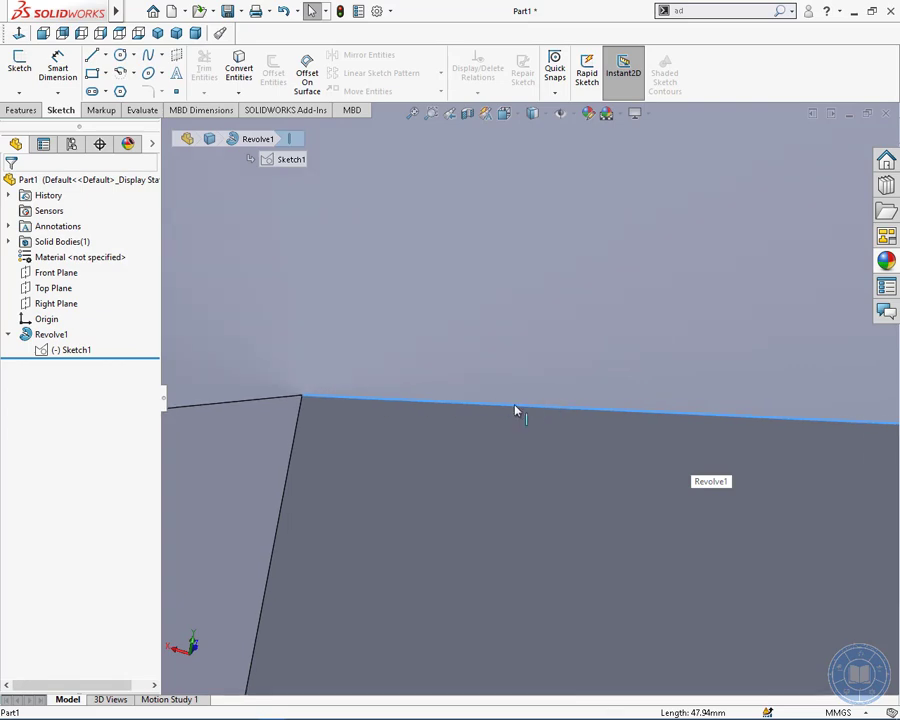
scroll(530, 421, "down", 5)
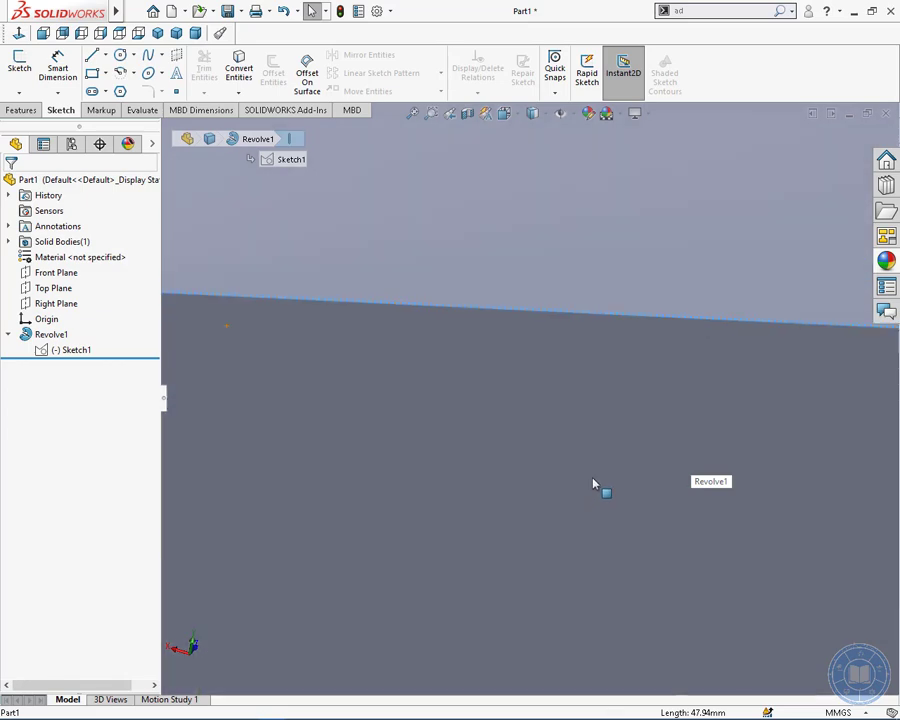
scroll(595, 483, "up", 6)
scroll(674, 389, "down", 5)
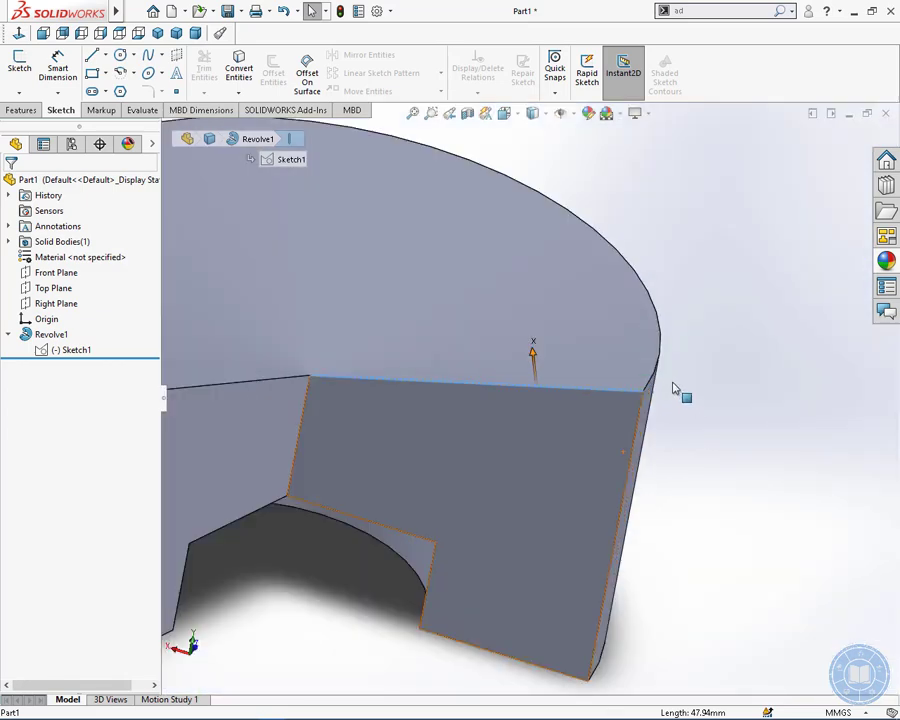
Select the outer corner vertex at the end of the highlighted top edge and examine it near and far
scroll(660, 386, "down", 8)
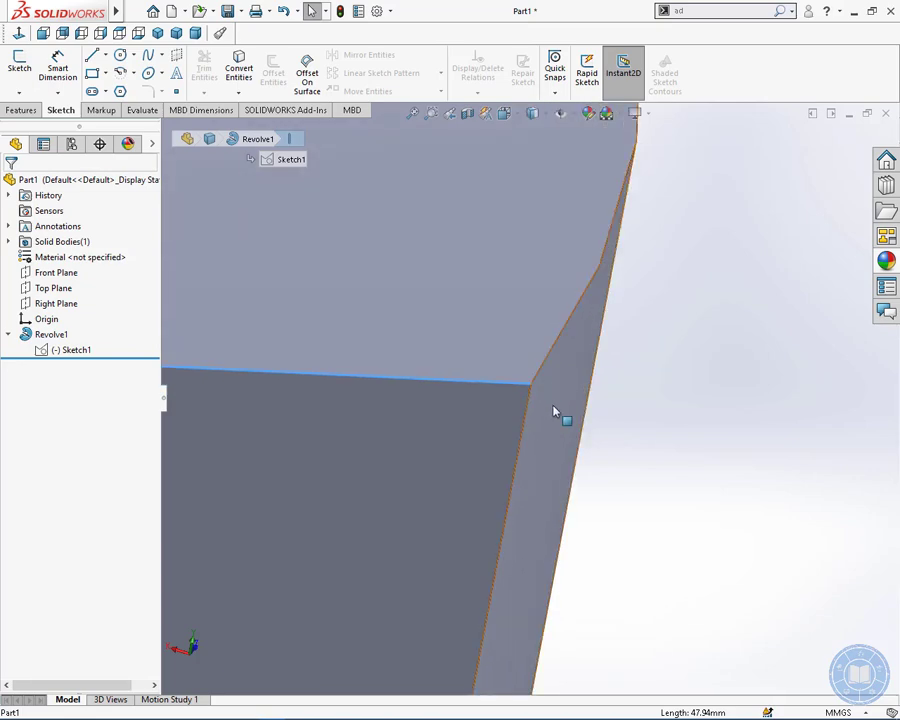
scroll(552, 408, "down", 4)
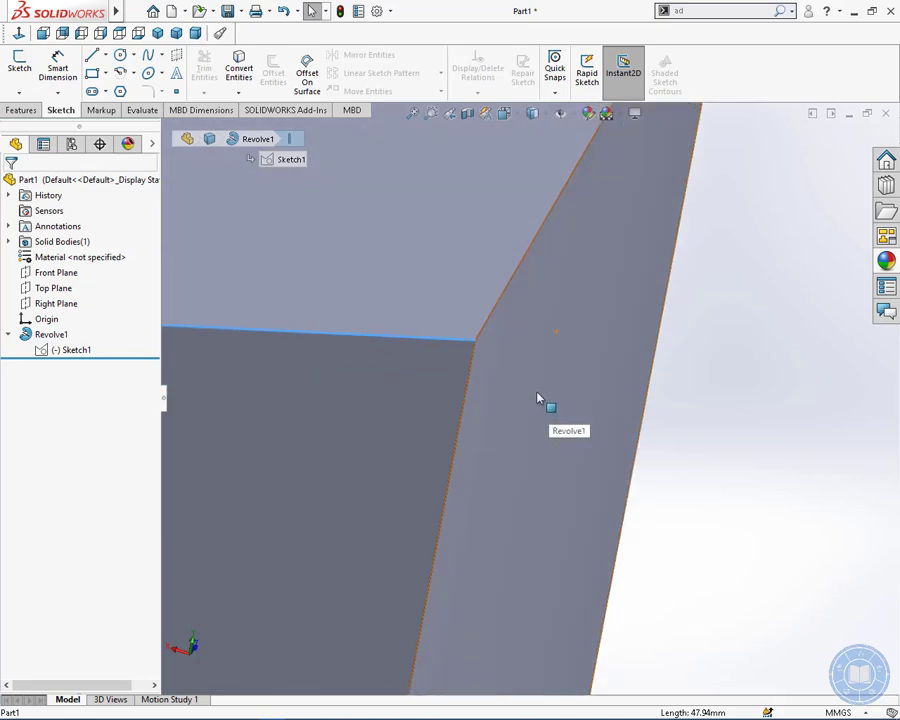
left_click(475, 342)
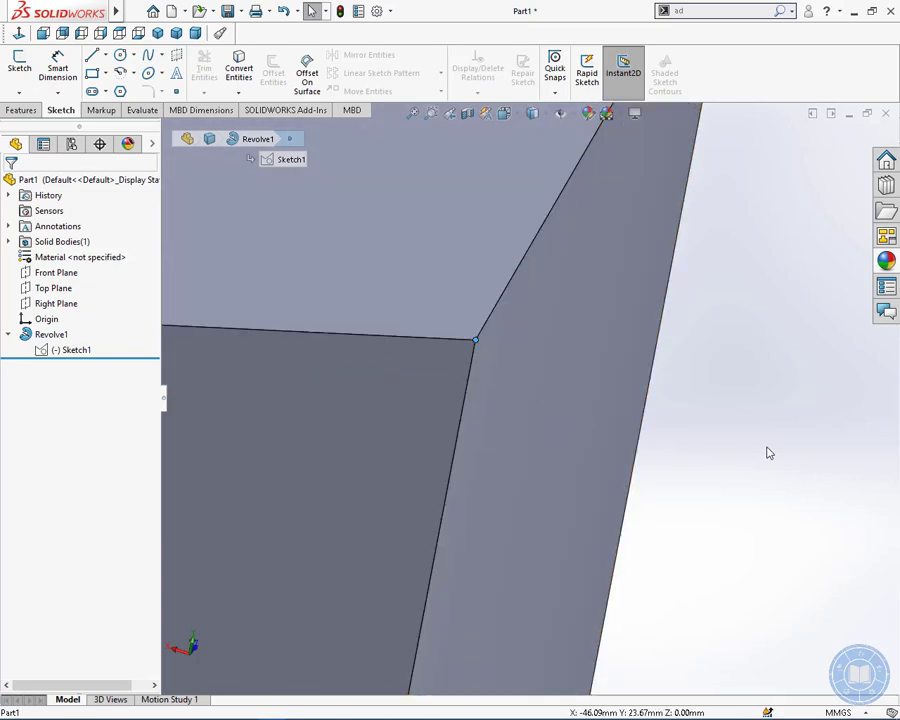
scroll(768, 453, "up", 12)
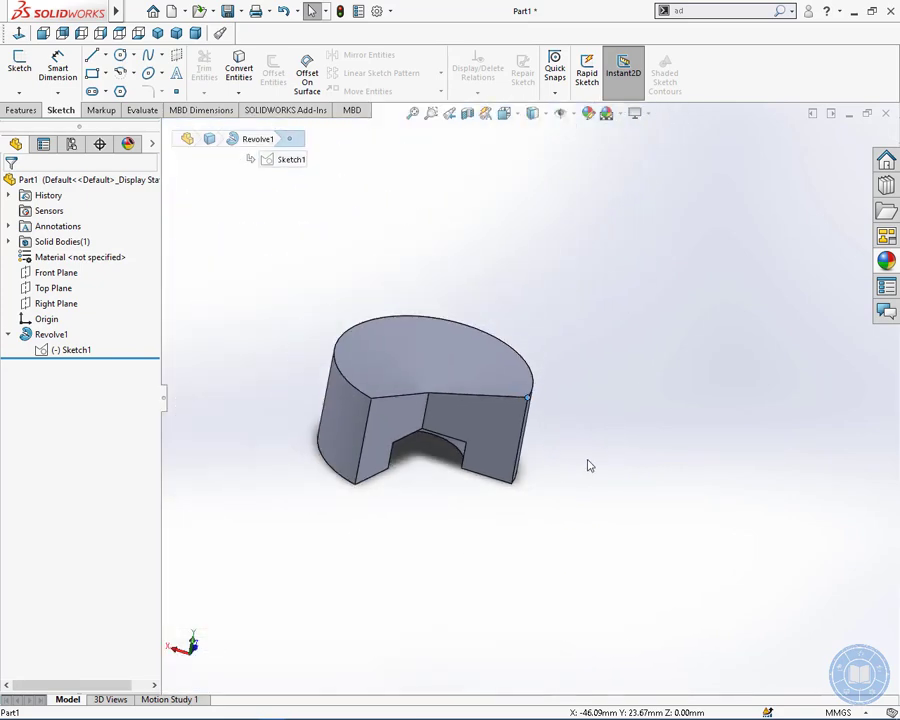
scroll(500, 405, "down", 6)
scroll(650, 438, "up", 6)
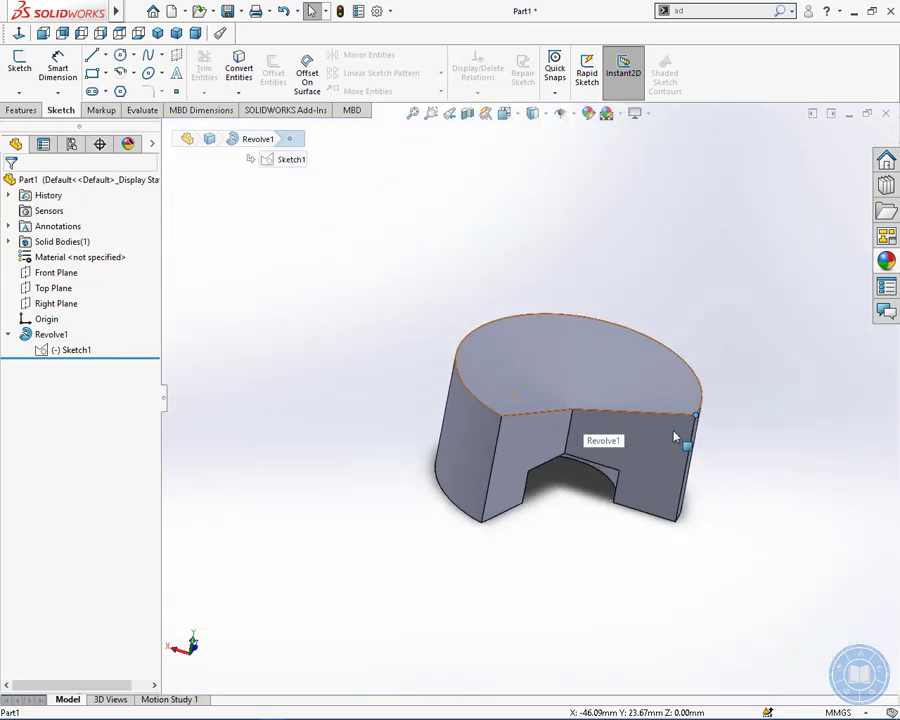
scroll(675, 437, "down", 8)
scroll(690, 424, "up", 2)
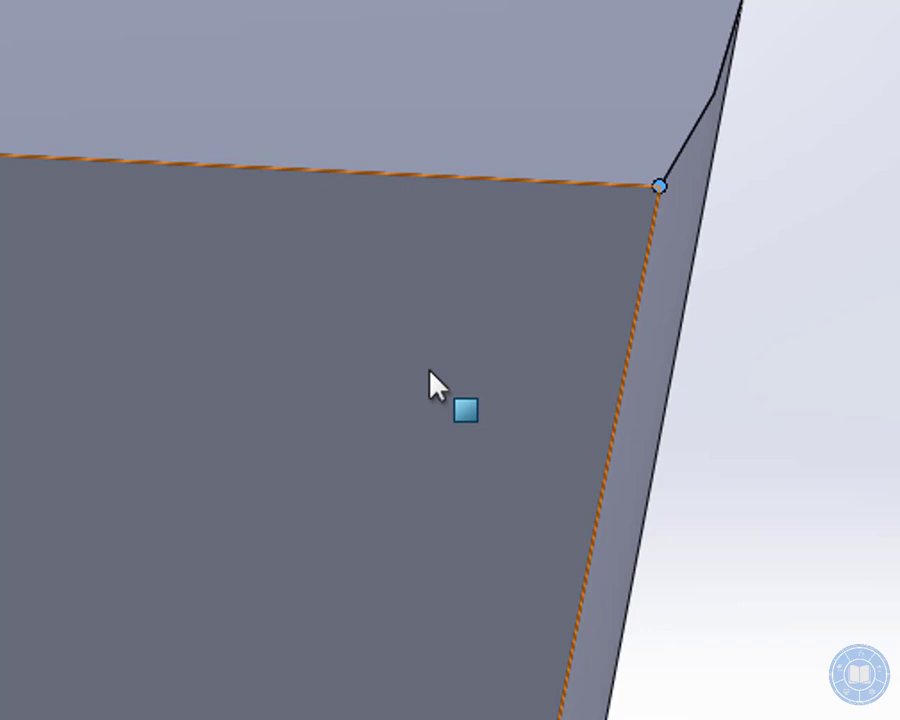
Compare the end face, its top edge and the outer corner vertex by selecting them in turn, clearing each selection
left_click(430, 371)
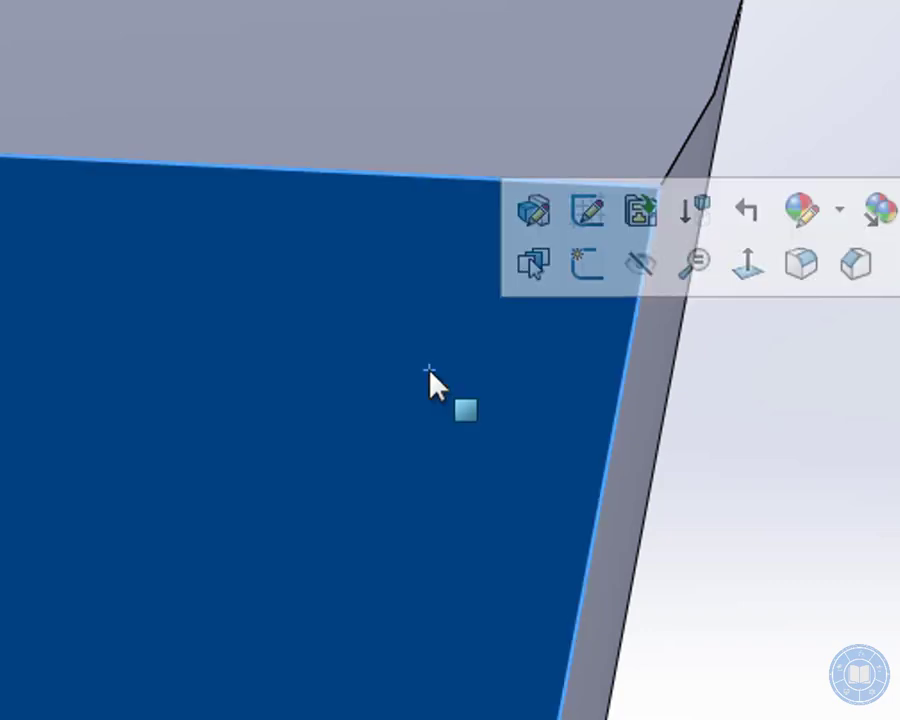
left_click(840, 552)
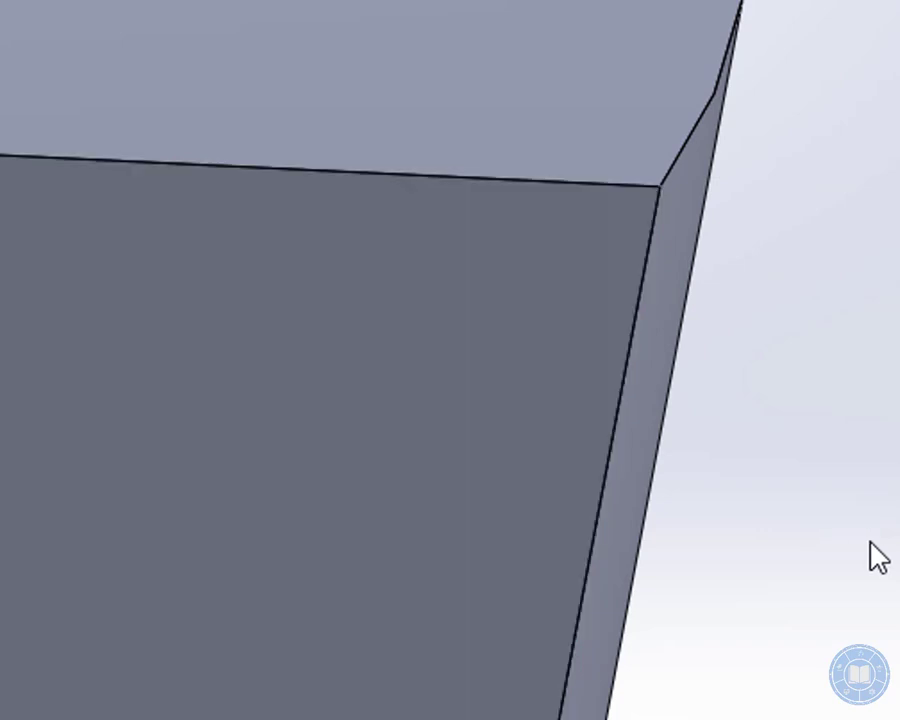
left_click(457, 184)
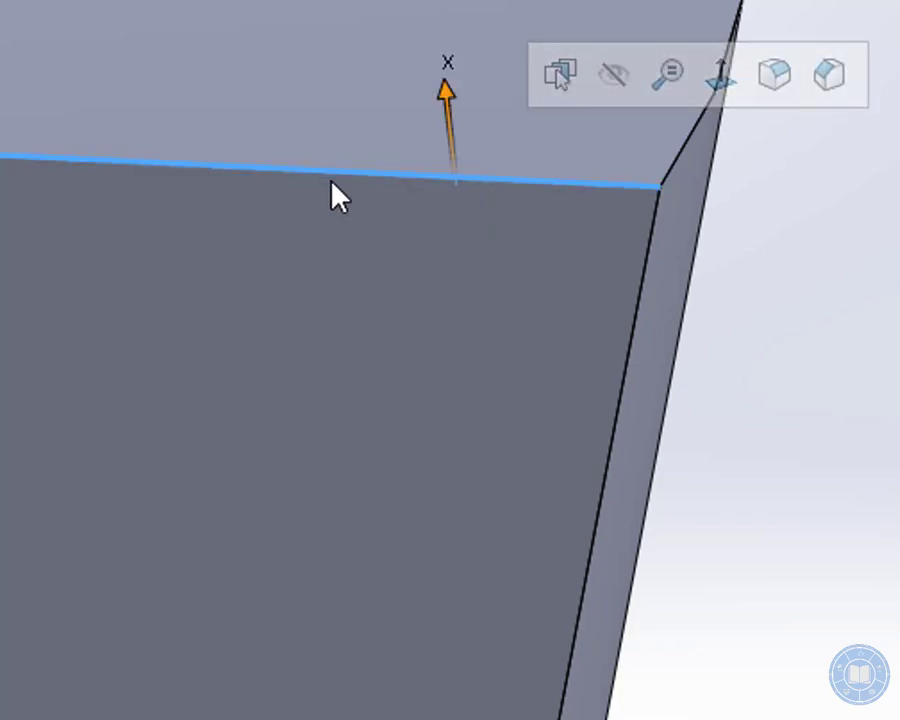
key("Escape")
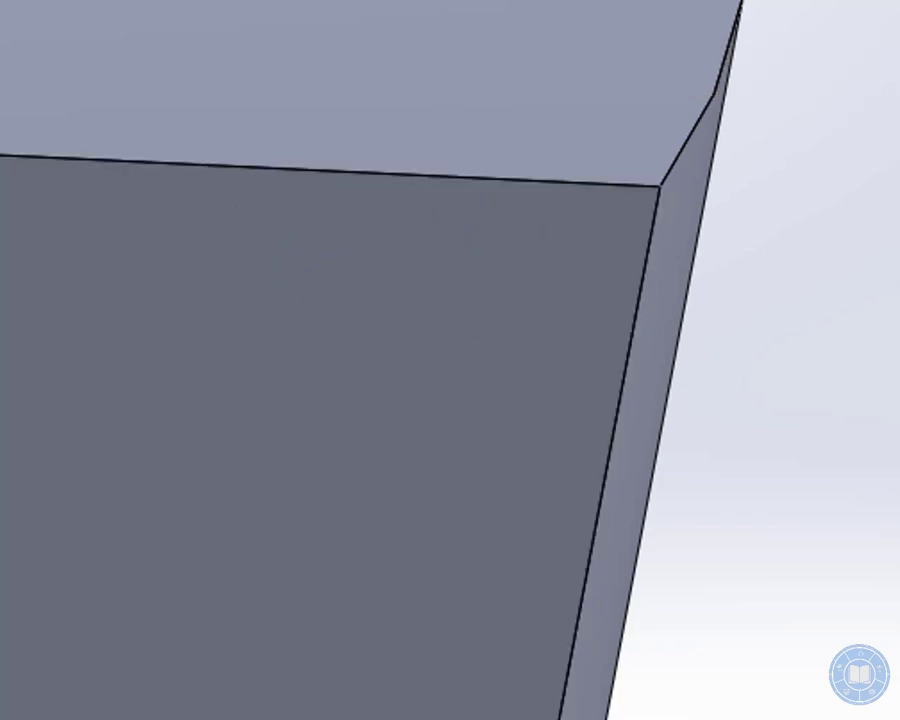
left_click(658, 188)
left_click(890, 432)
scroll(598, 404, "up", 5)
scroll(431, 408, "down", 5)
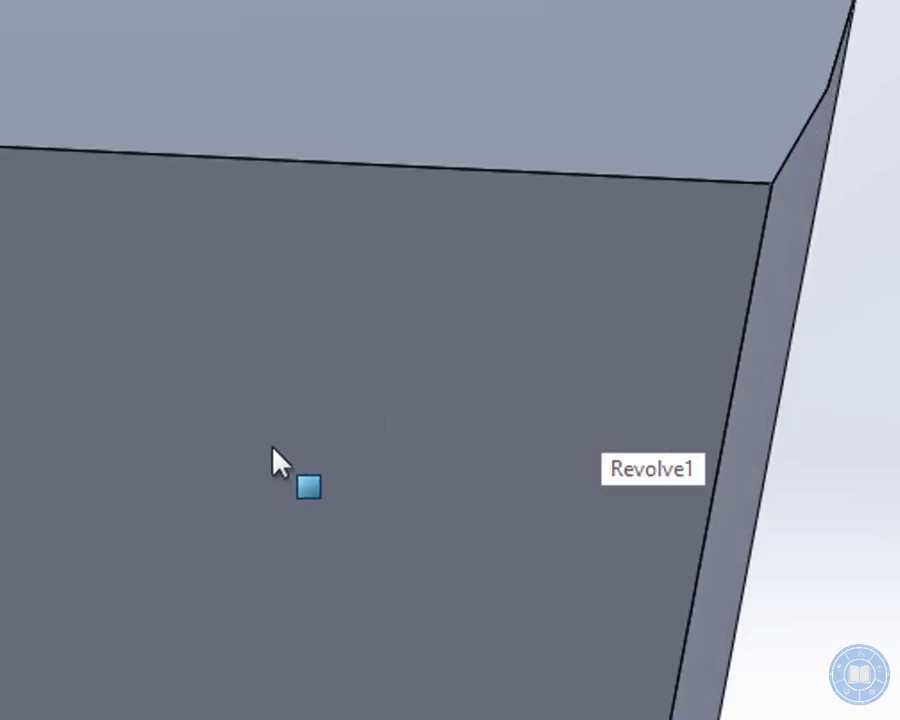
scroll(273, 445, "up", 6)
scroll(100, 483, "up", 5)
scroll(220, 426, "down", 10)
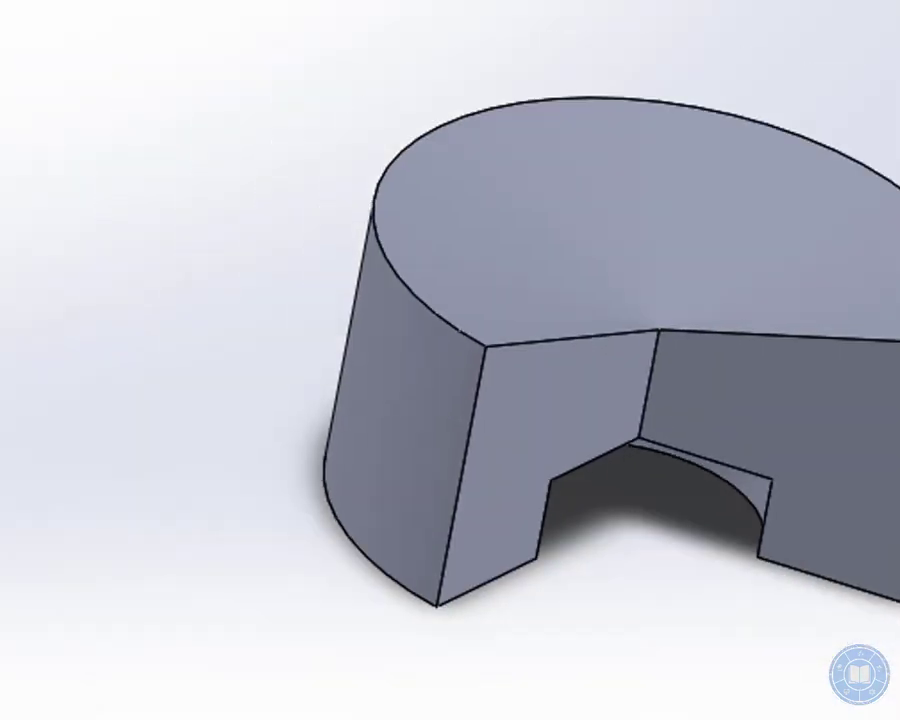
scroll(444, 394, "up", 6)
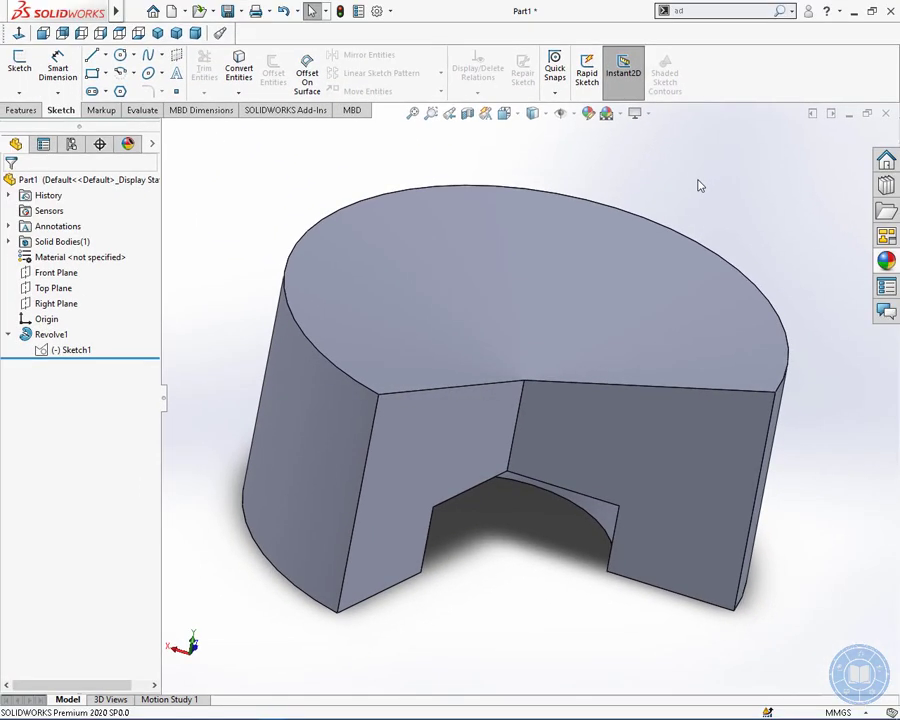
Inspect the revolved solid in standard views, including Bottom, Right and Top, orbiting it between views
middle_click_drag(696, 187, 693, 263)
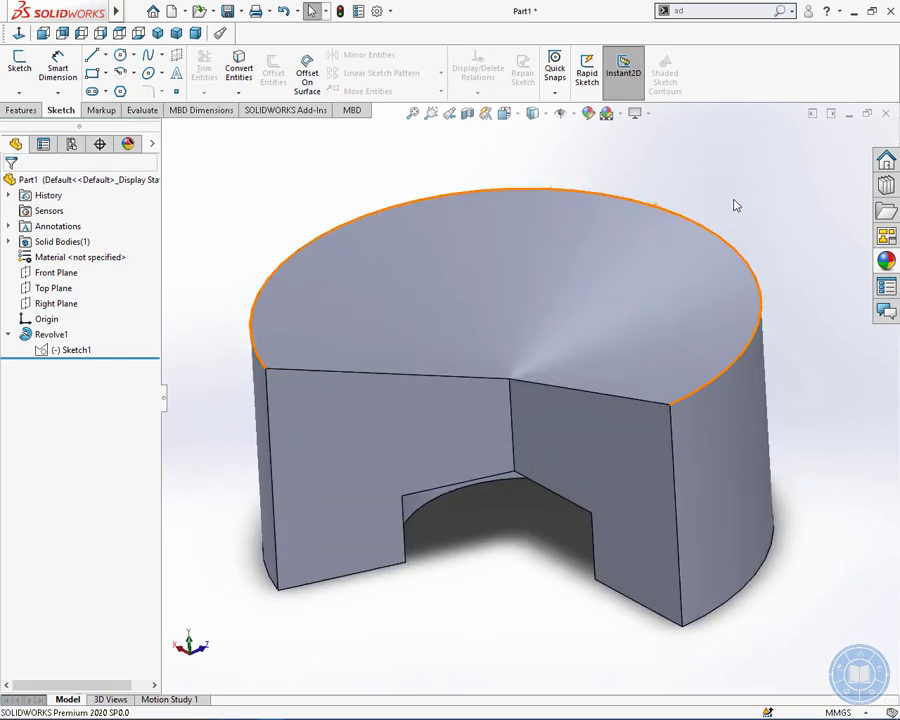
right_click_drag(735, 205, 731, 160)
right_click_drag(500, 262, 448, 258)
left_click_drag(441, 245, 310, 229)
right_click_drag(394, 233, 460, 216)
middle_click_drag(649, 247, 348, 435)
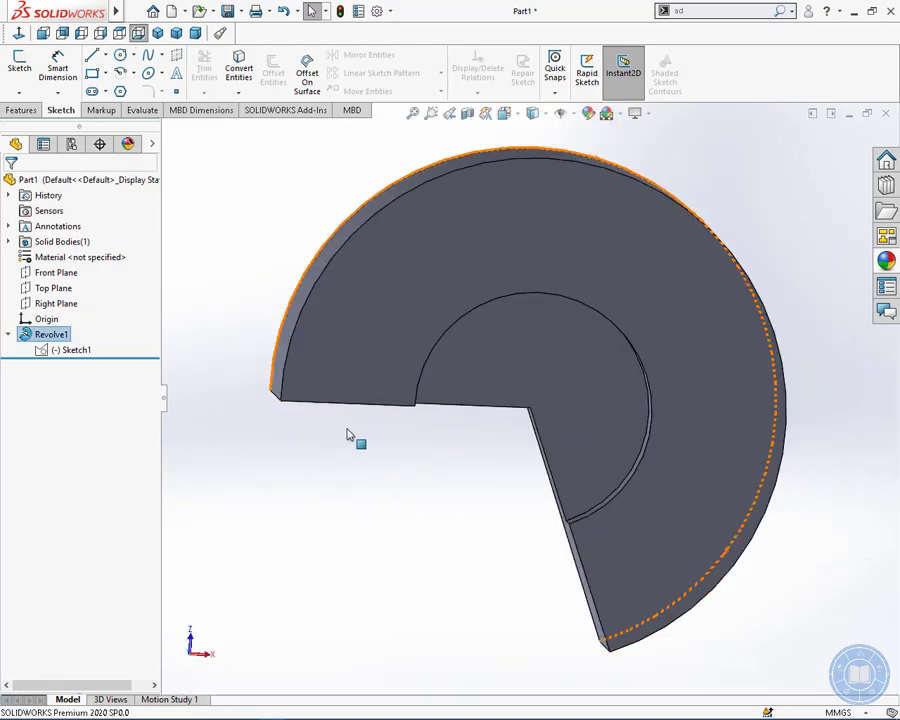
right_click_drag(410, 428, 438, 434)
right_click_drag(506, 201, 489, 310)
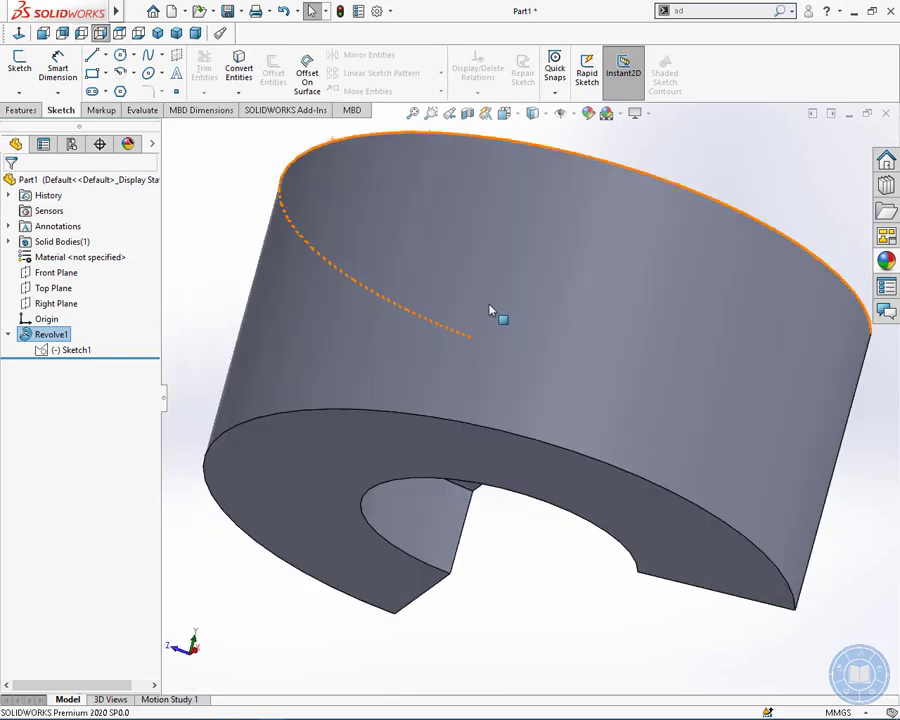
right_click_drag(479, 496, 428, 456)
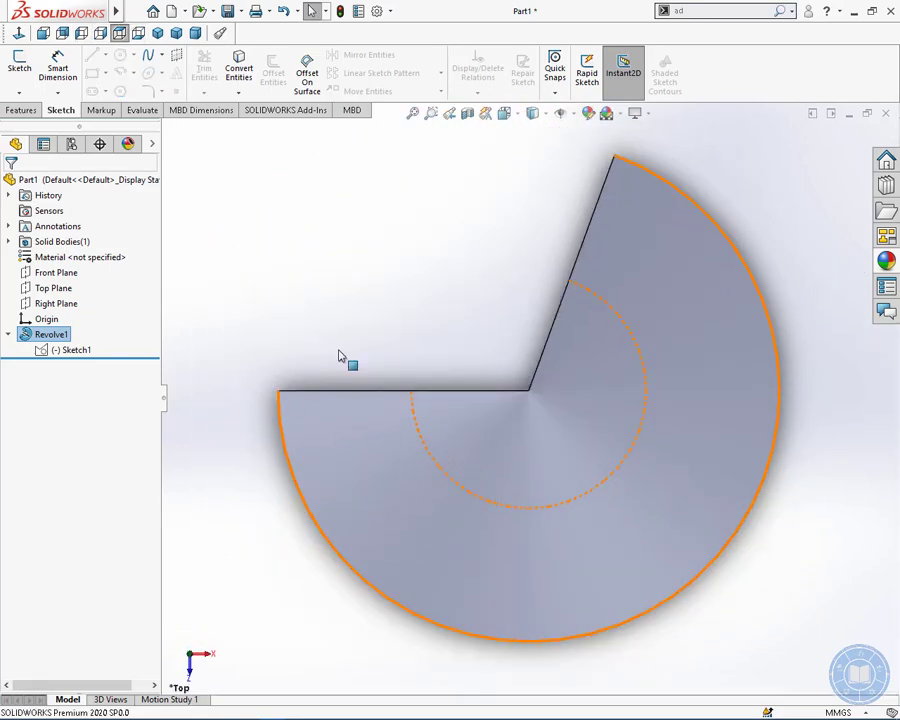